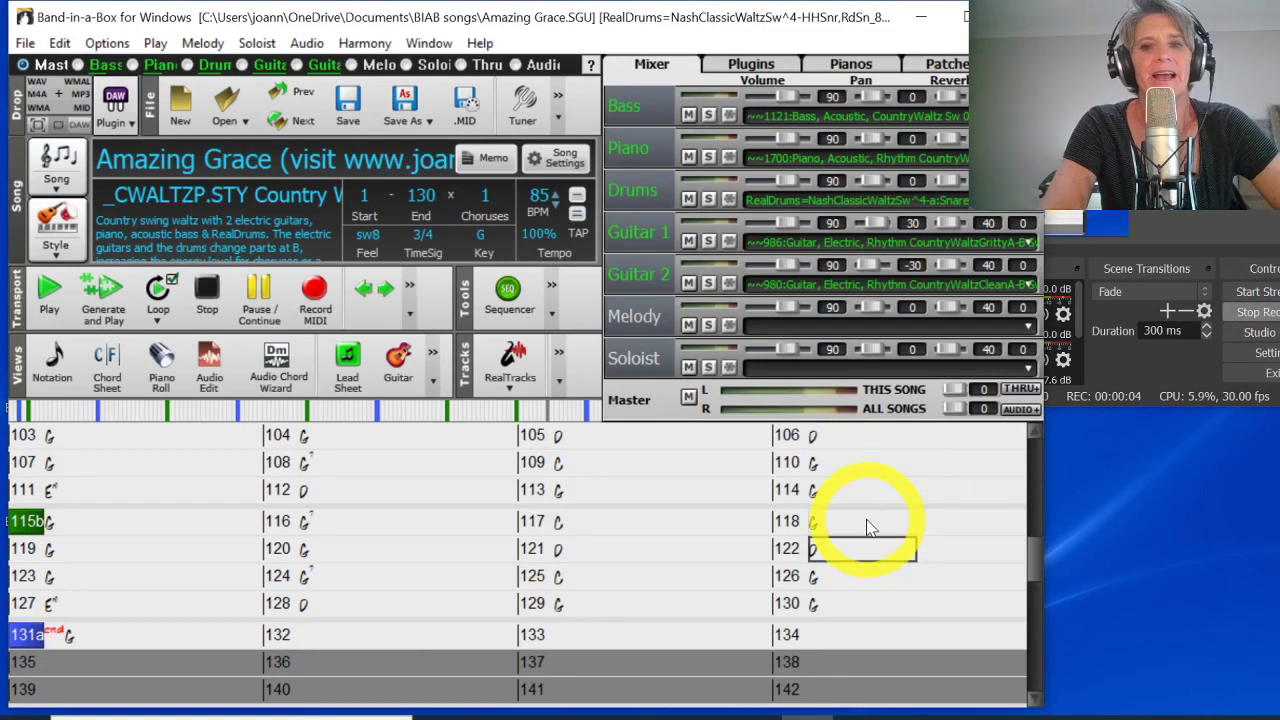
Scroll the Amazing Grace chord sheet down and back up to review it.
drag(1034, 551, 1041, 427)
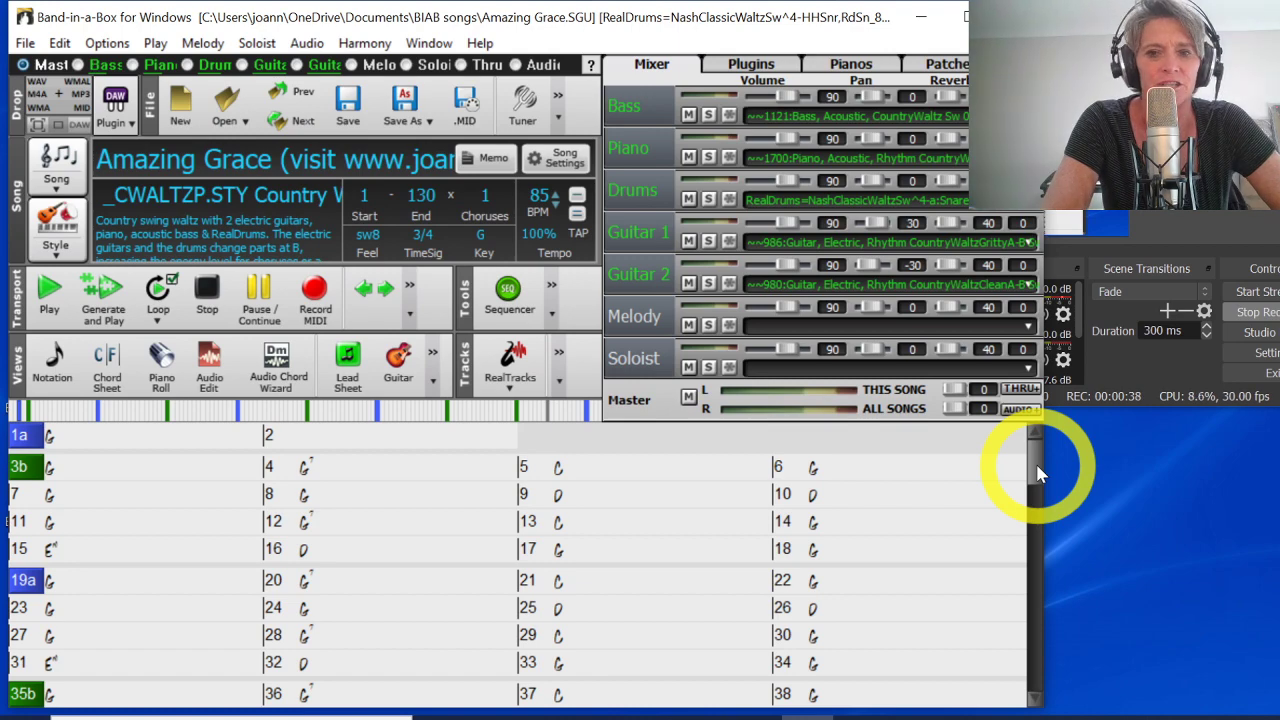
drag(1035, 461, 1036, 557)
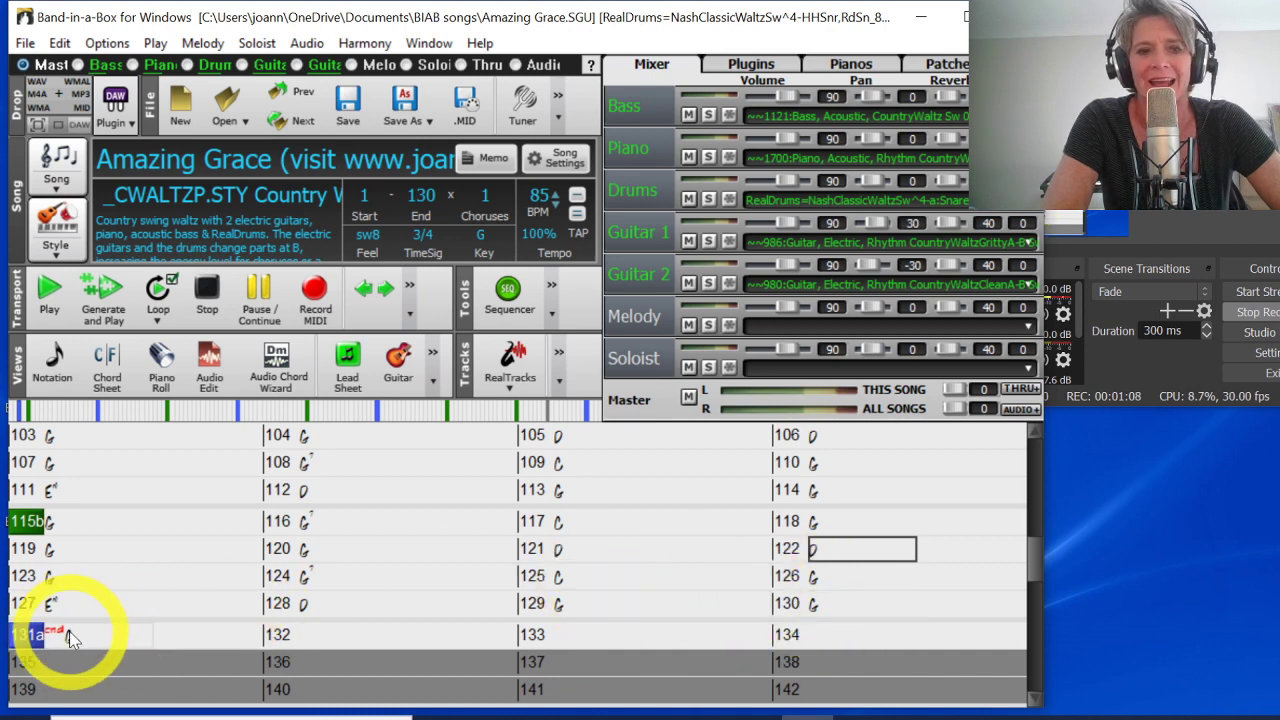
Load All I have to do is Dream.SGU from the recent list, scroll it, then reopen the list.
click(25, 43)
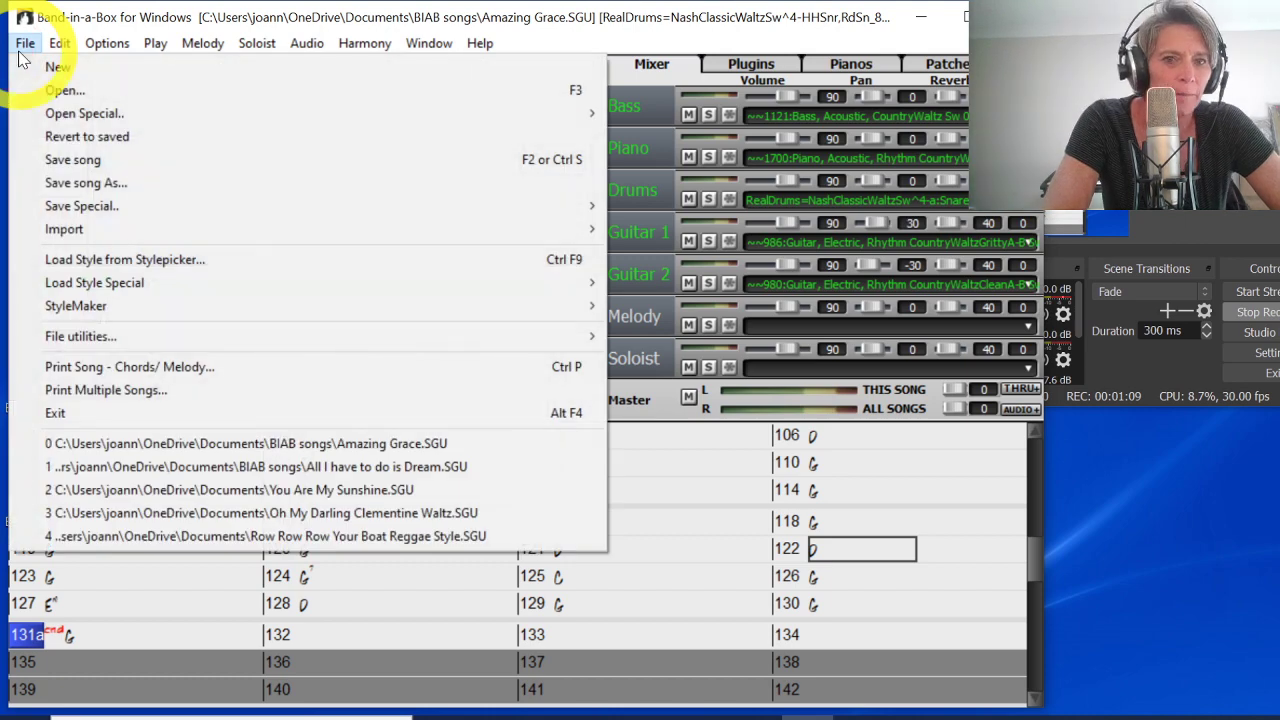
click(225, 466)
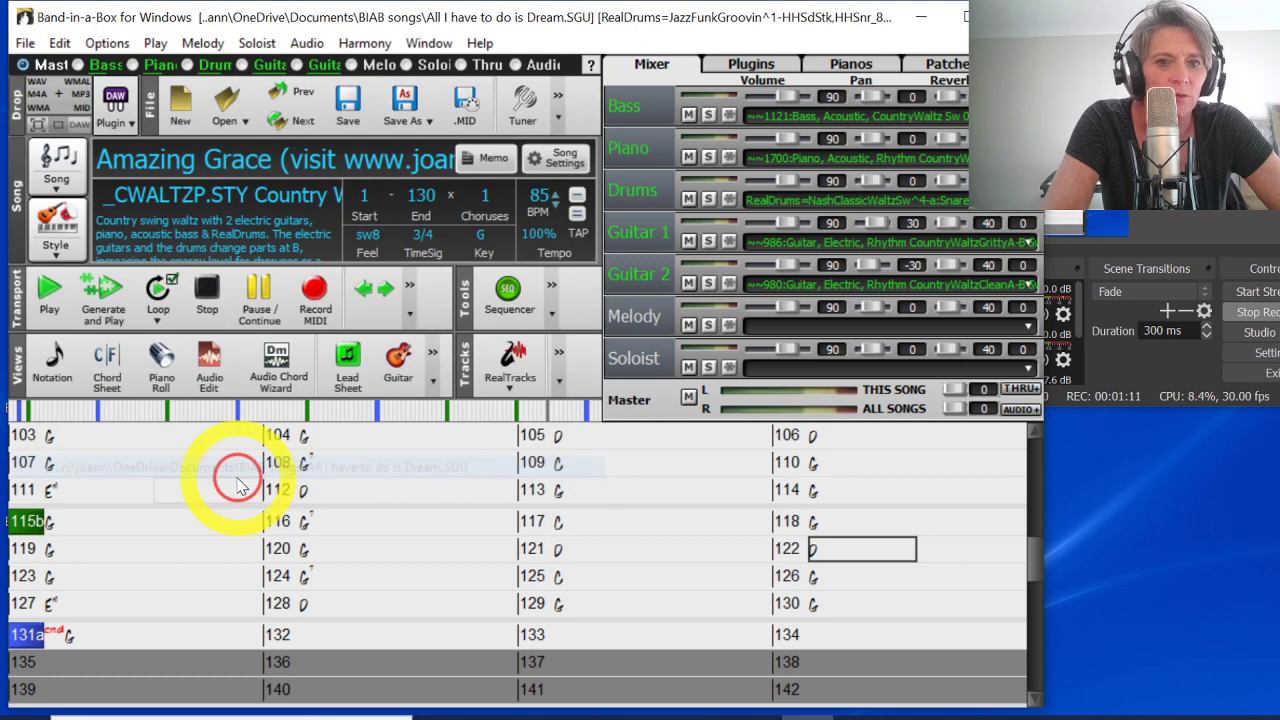
drag(1034, 471, 1033, 513)
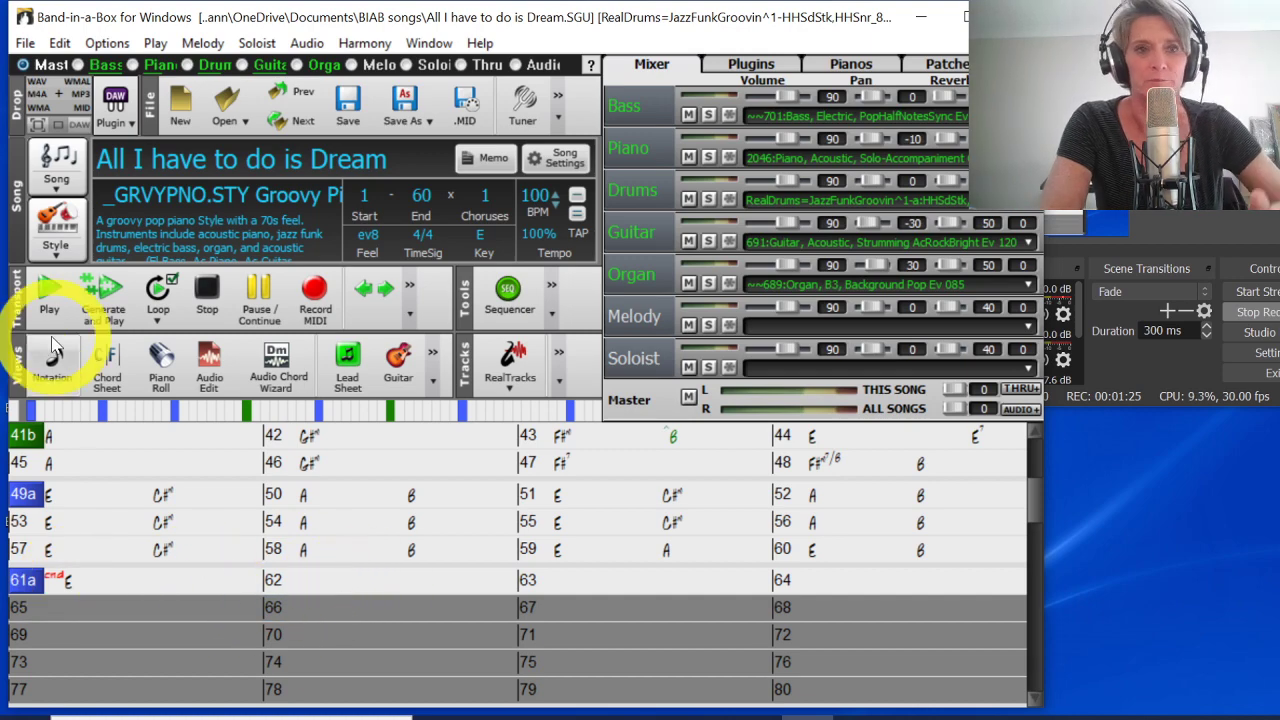
click(24, 43)
mouse_move(59, 43)
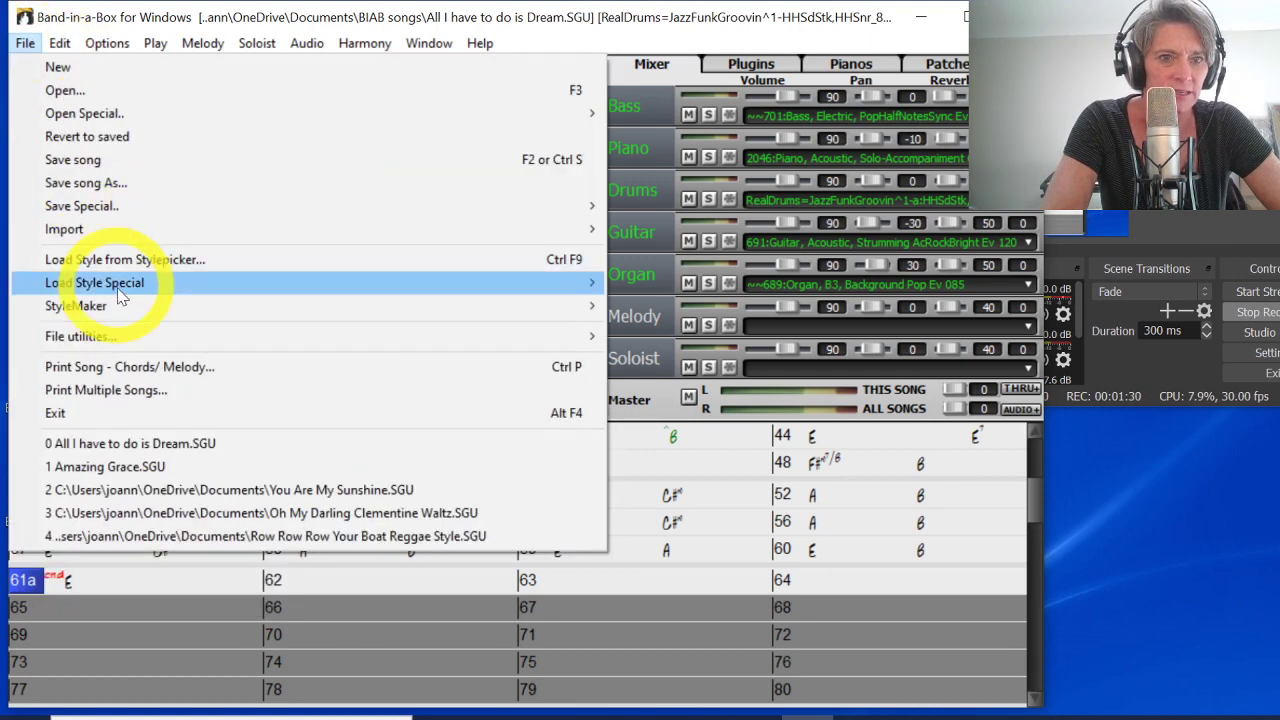
click(140, 466)
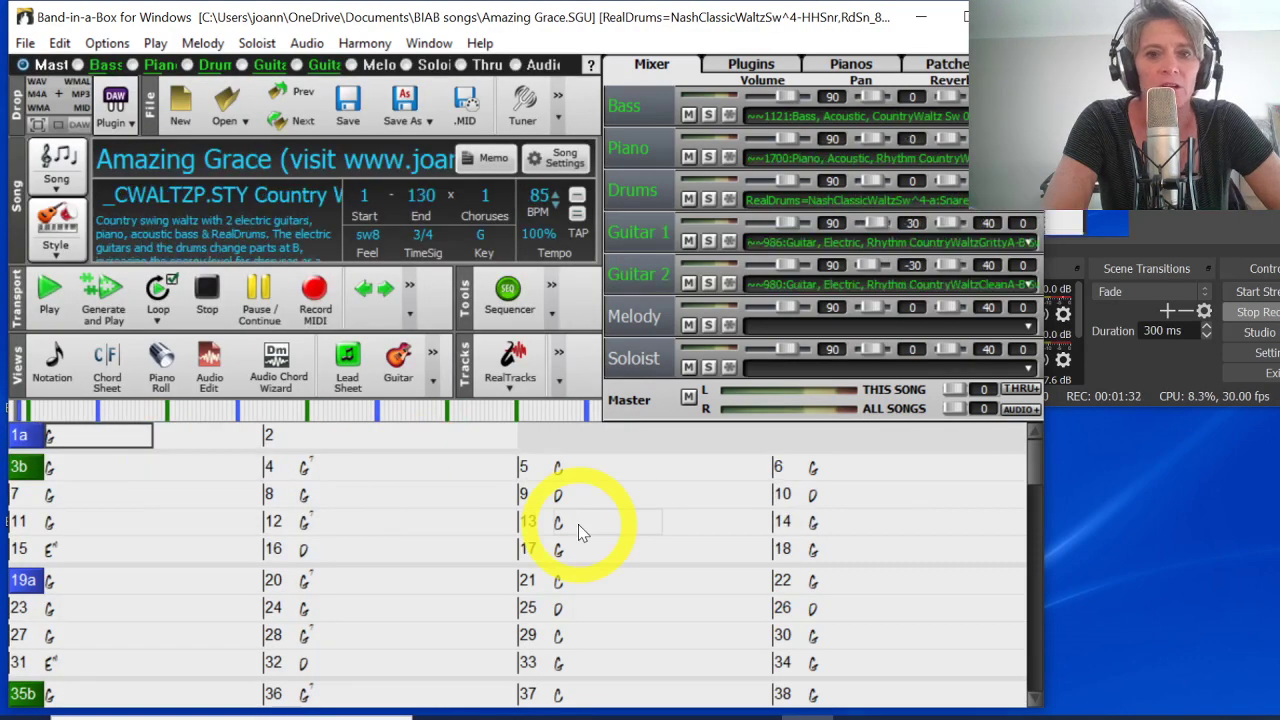
drag(1037, 449, 1043, 550)
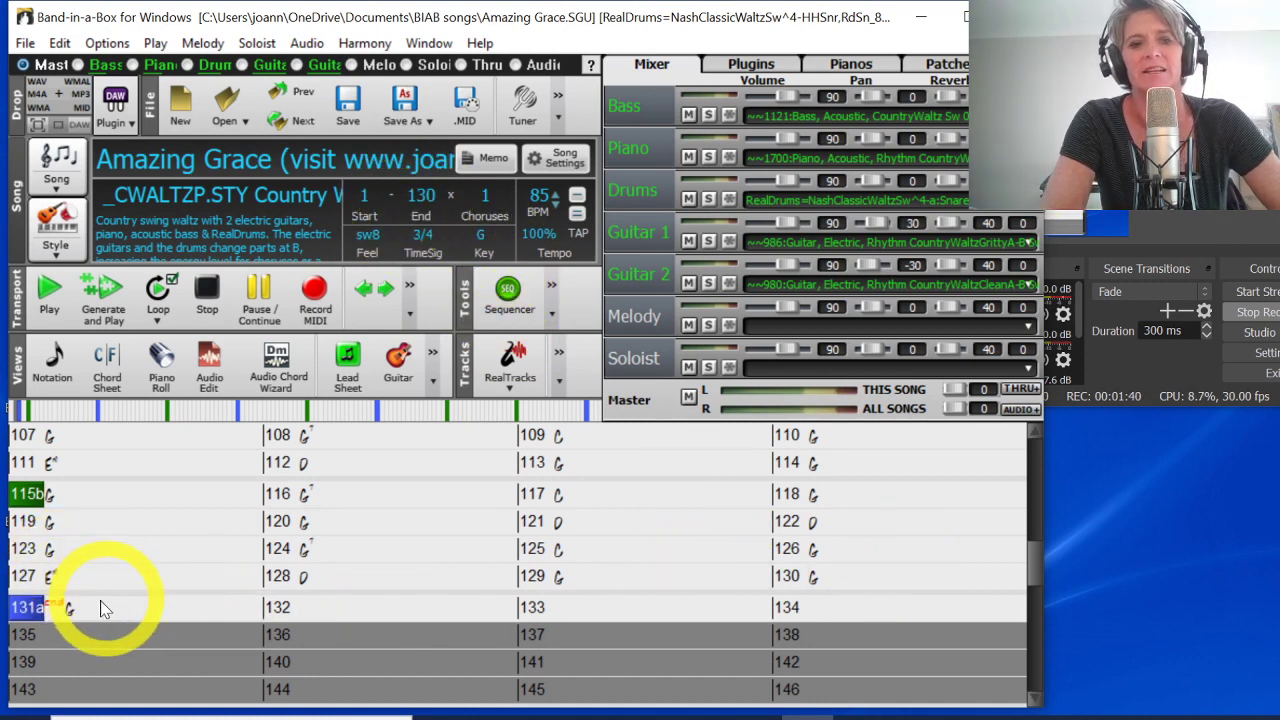
click(80, 576)
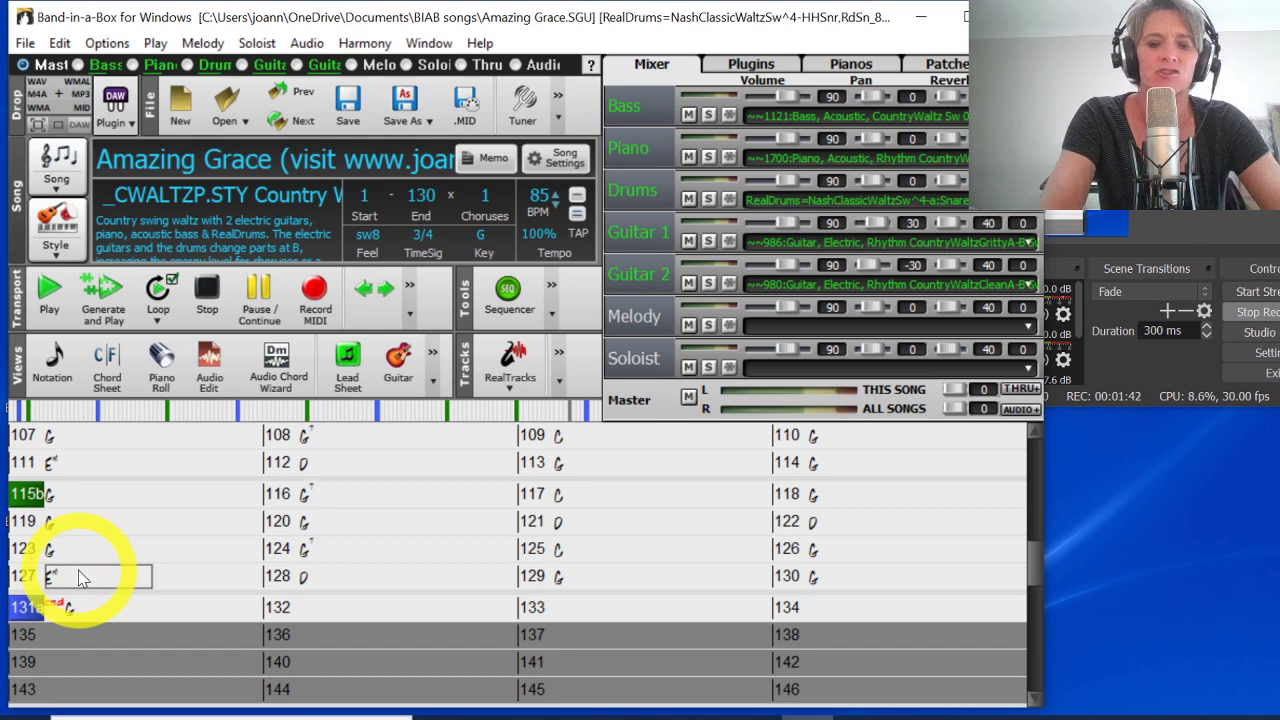
key(ctrl+f)
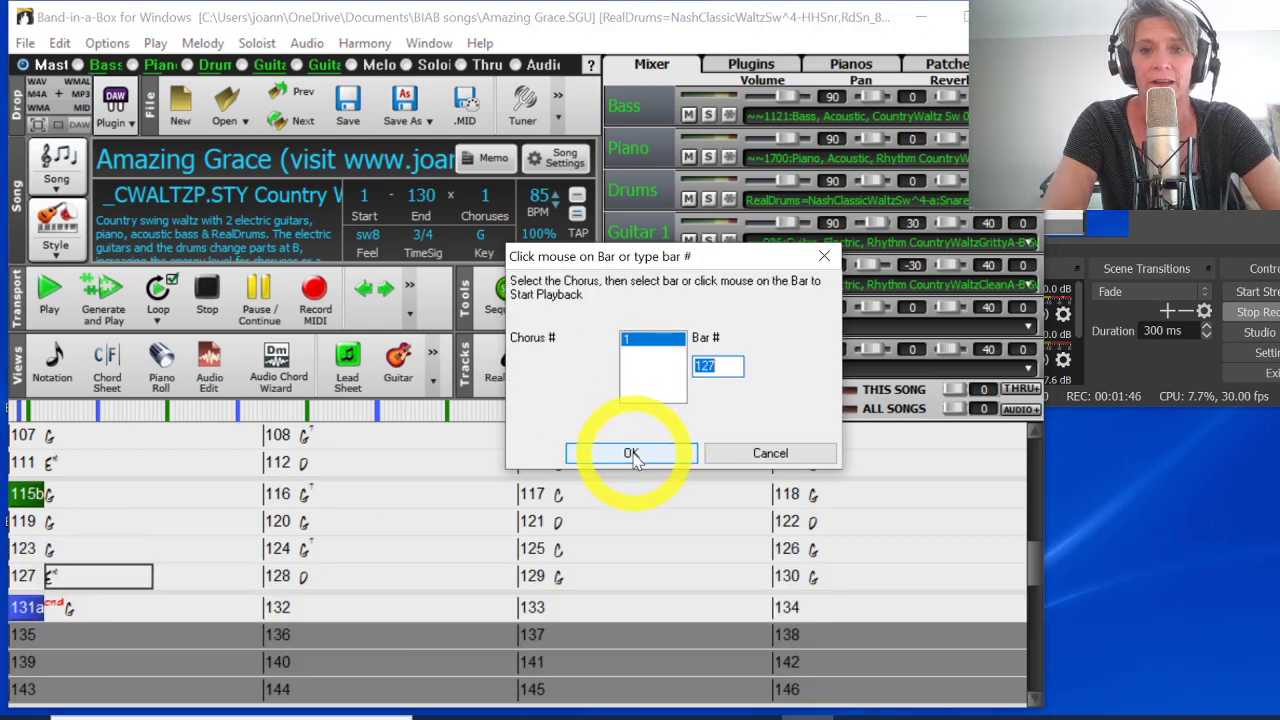
click(632, 453)
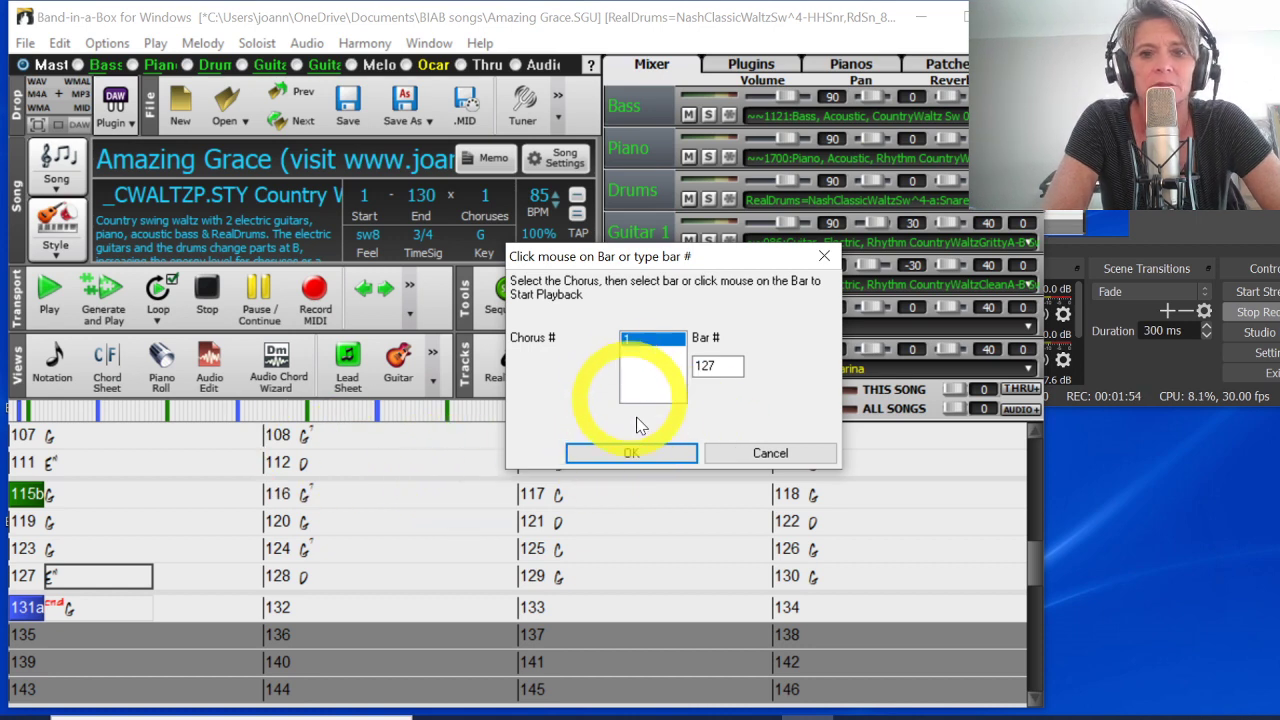
click(632, 455)
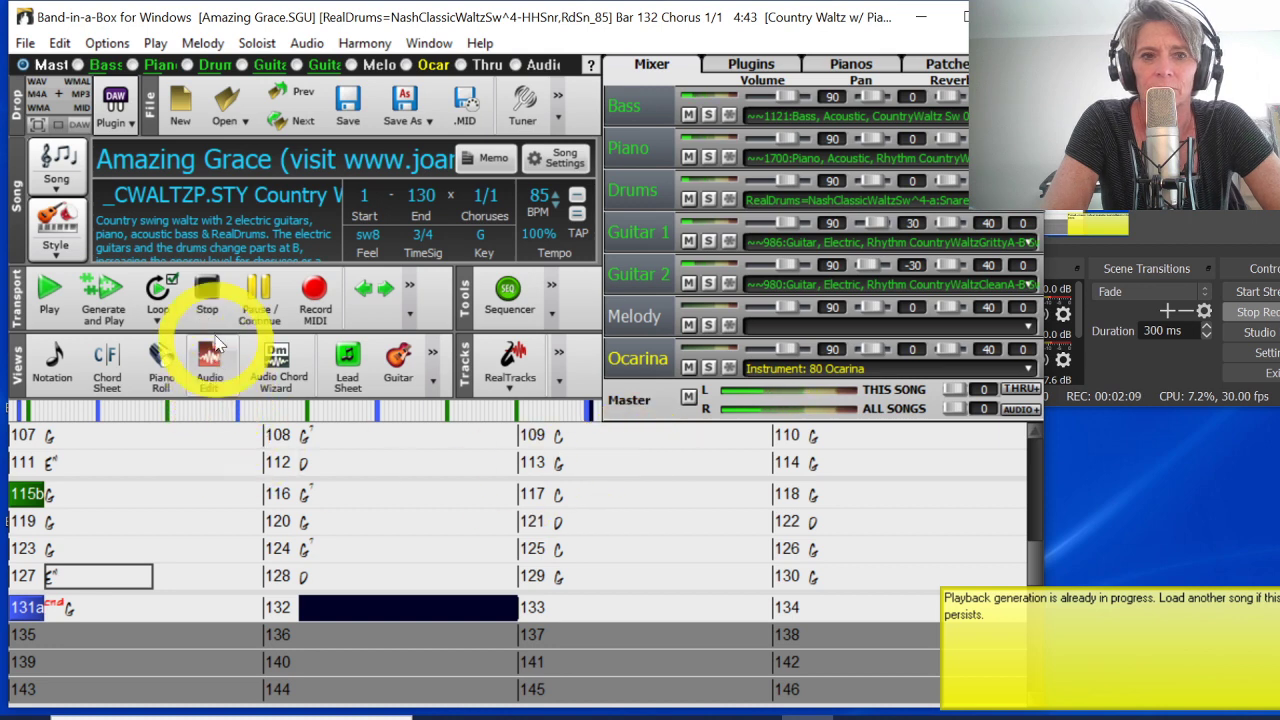
click(207, 297)
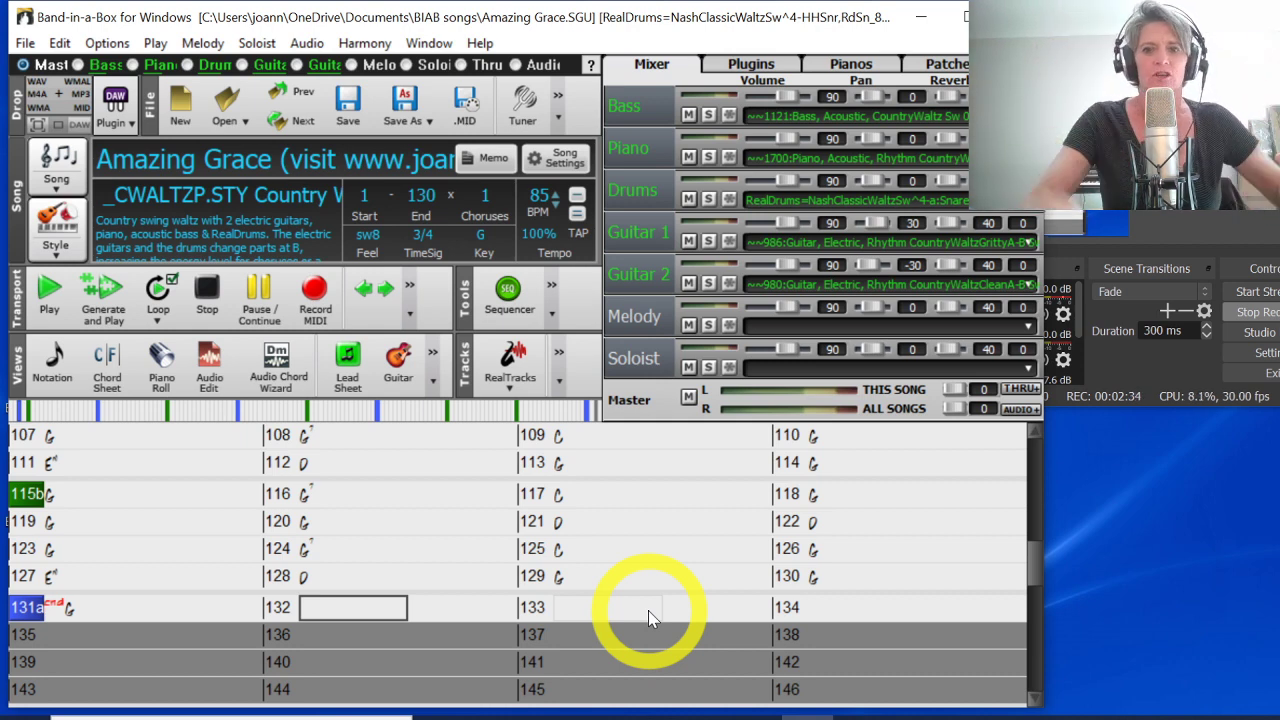
Set the song's end bar to 140.
drag(86, 608, 686, 588)
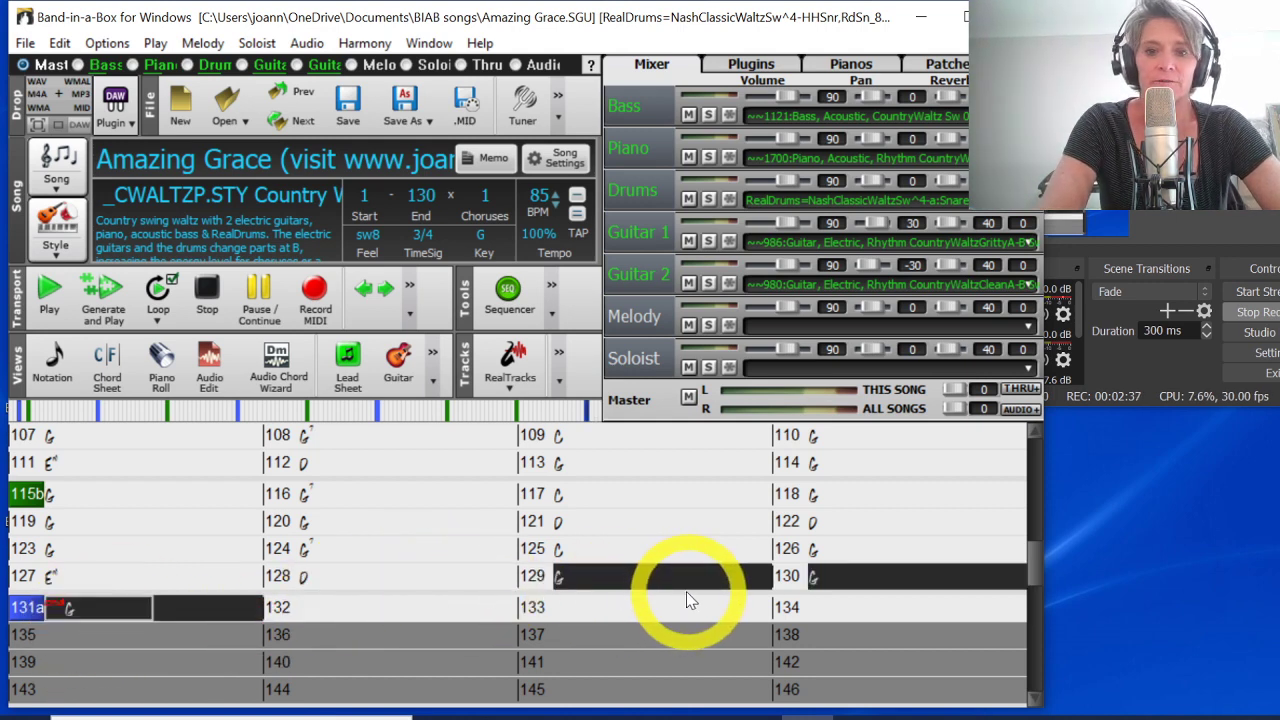
click(418, 197)
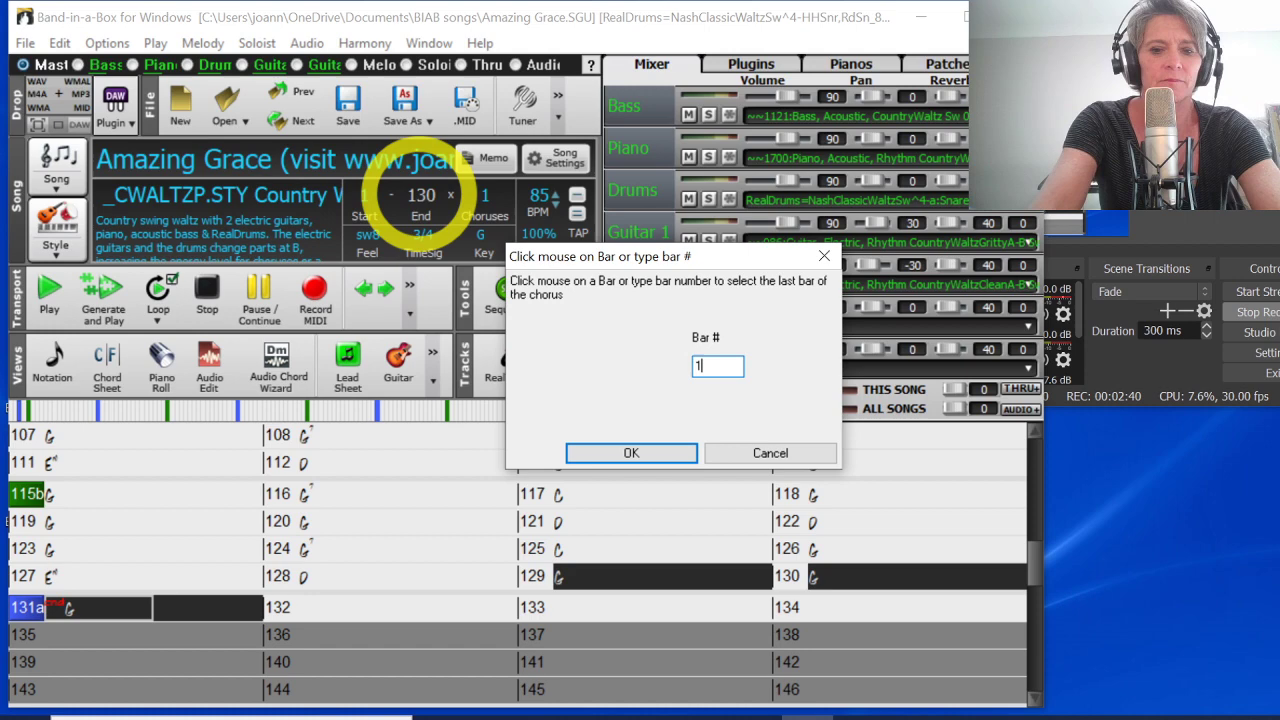
key(Return)
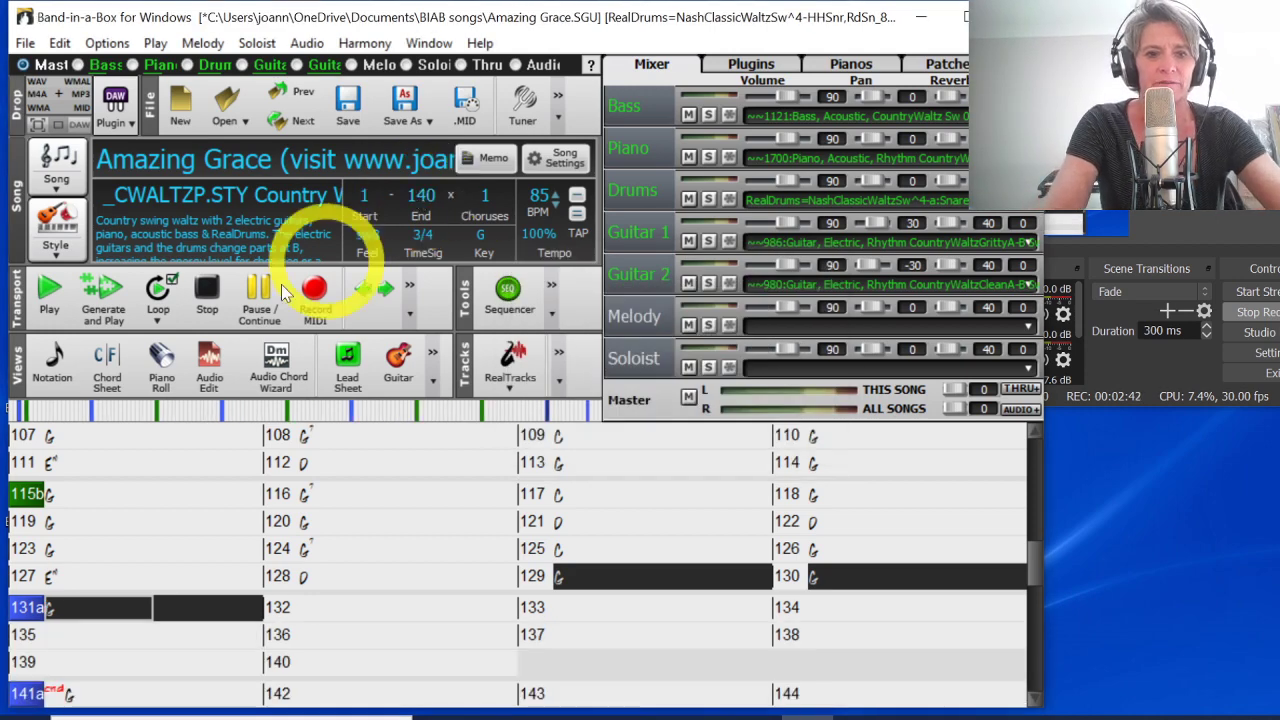
Re-enter bar 130's G chord and clear the chord and part marker from bar 131.
click(828, 588)
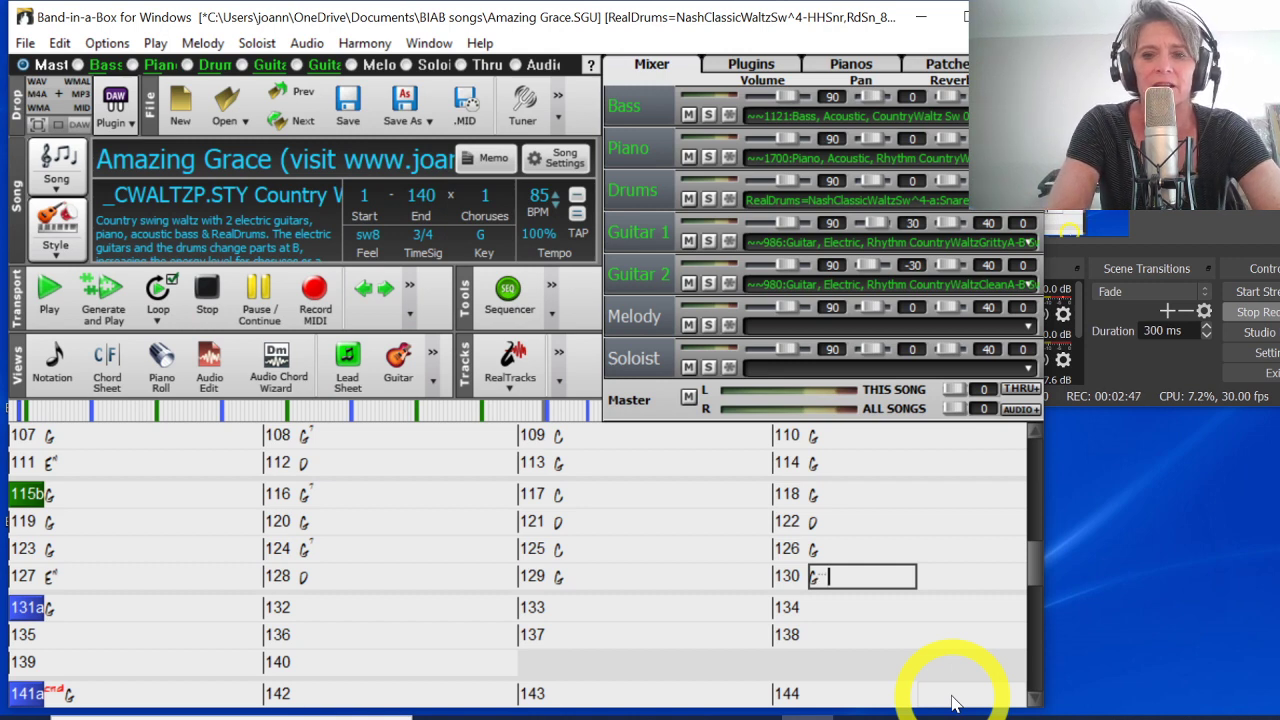
key(Return)
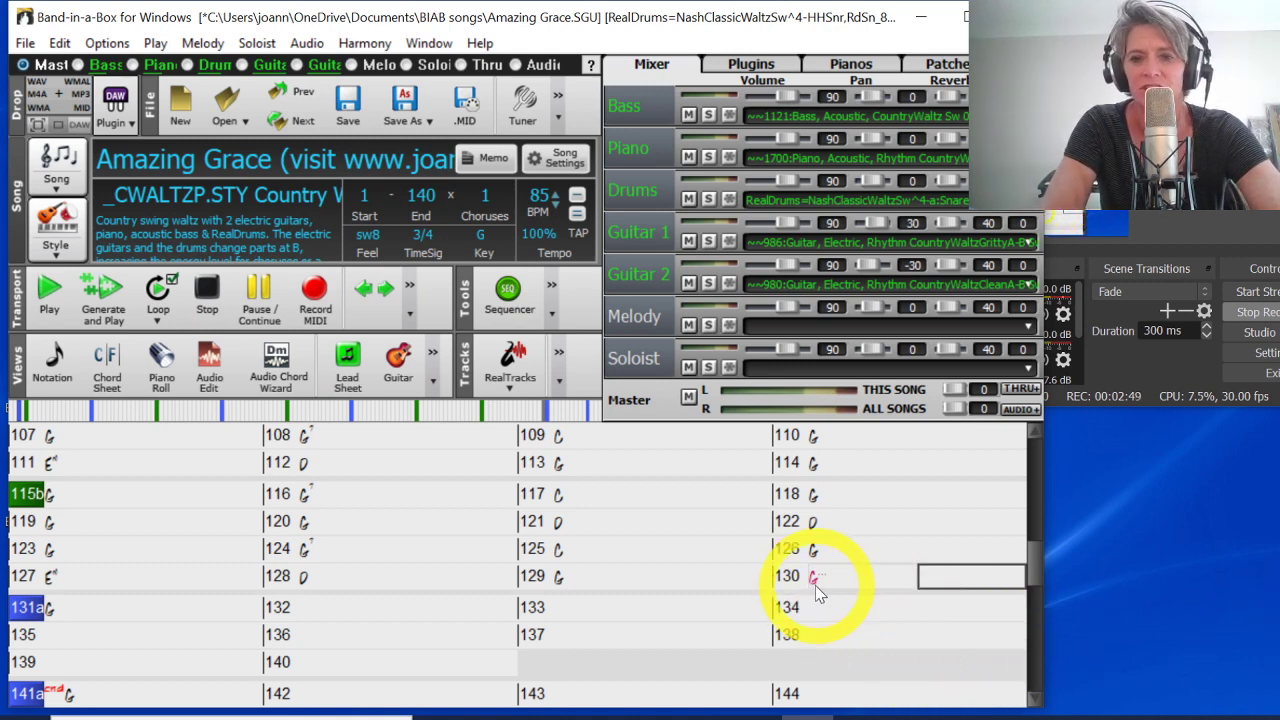
click(70, 612)
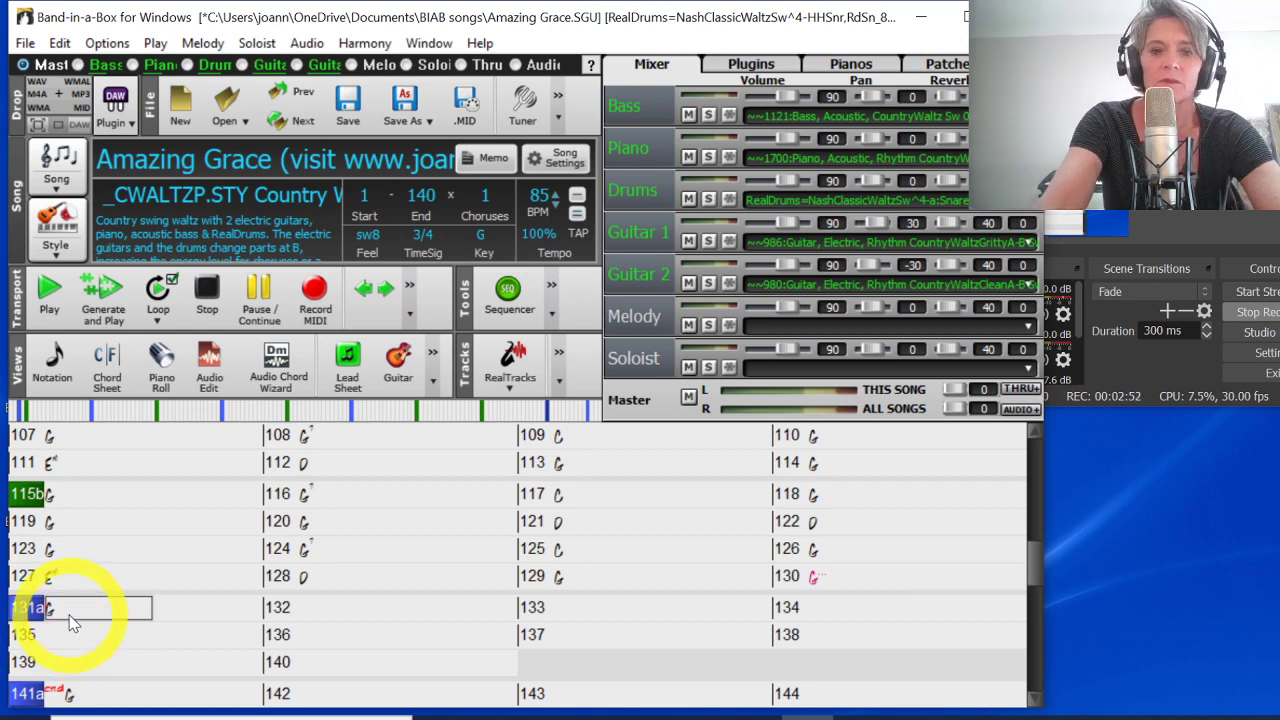
click(26, 607)
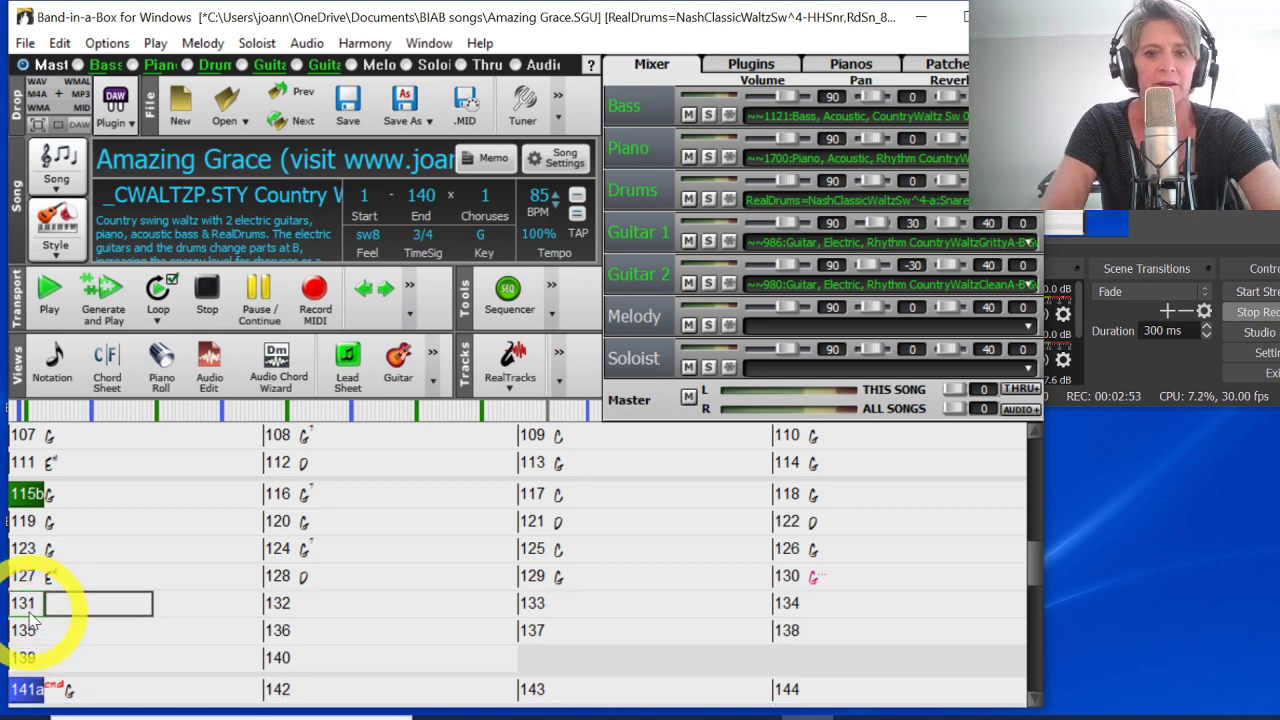
Apply Hold Chord to bar 130 in Chord Settings, then select bar 127.
right_click(838, 588)
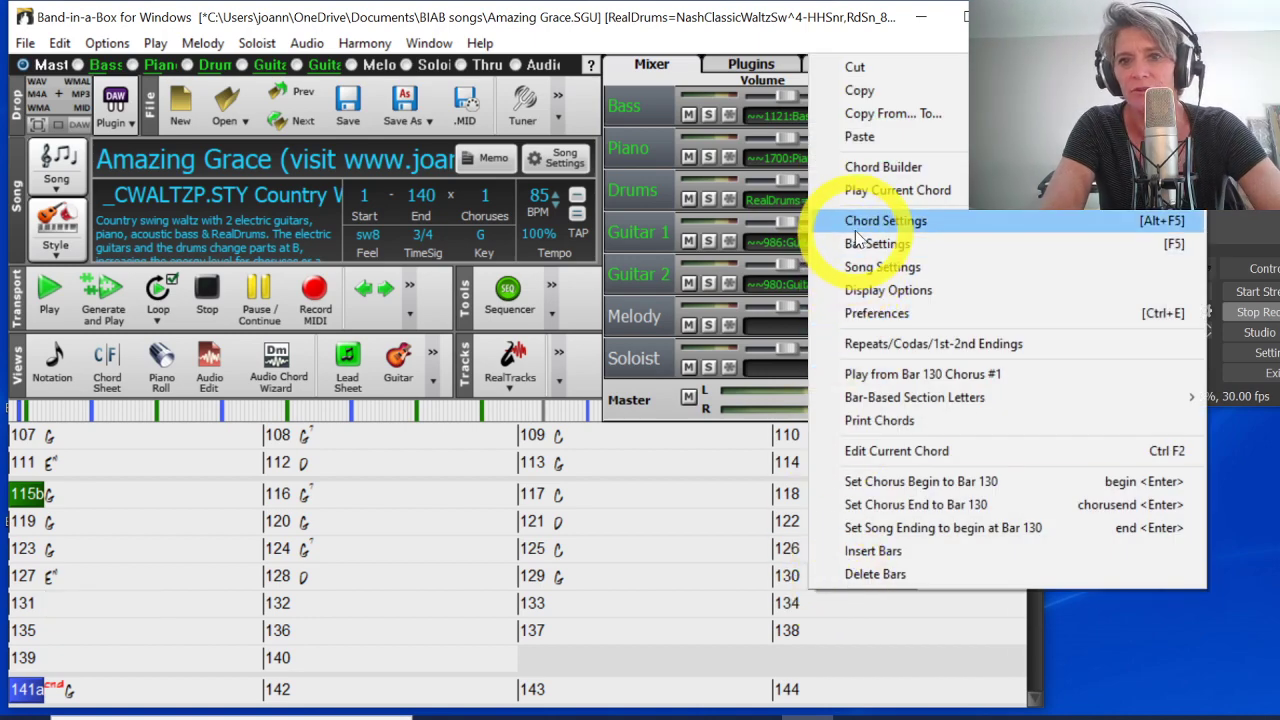
click(858, 222)
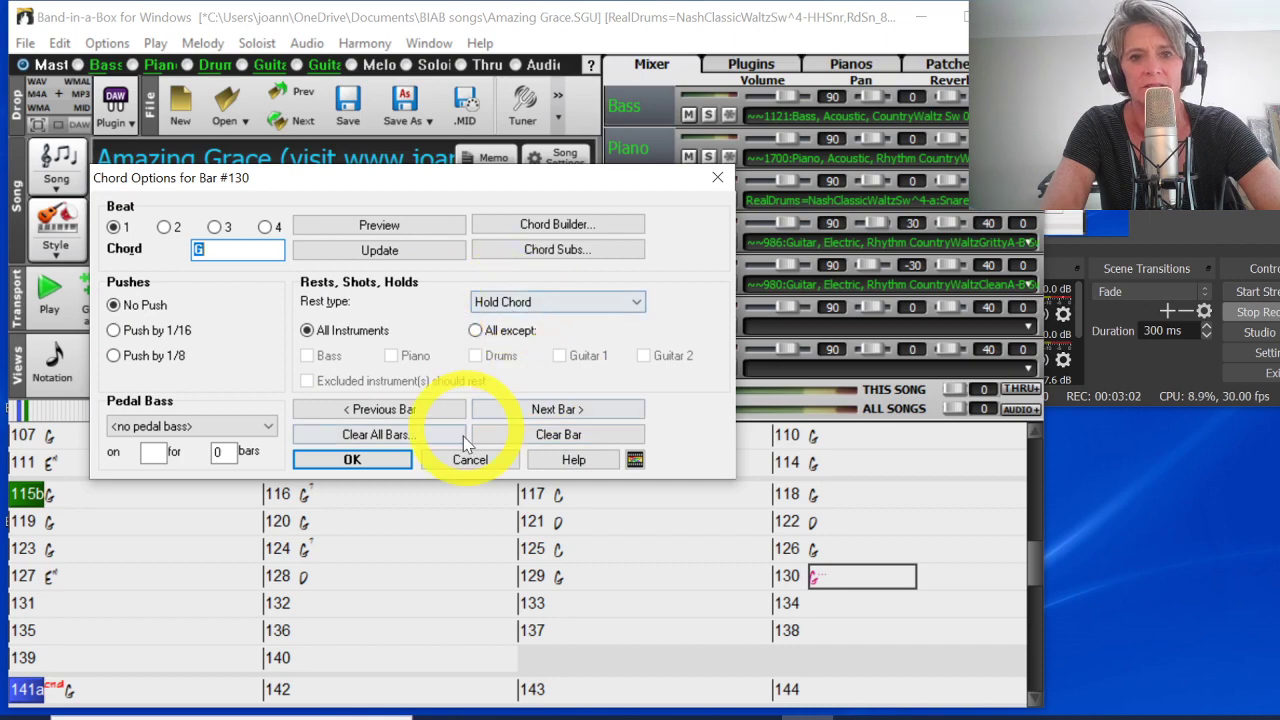
click(388, 459)
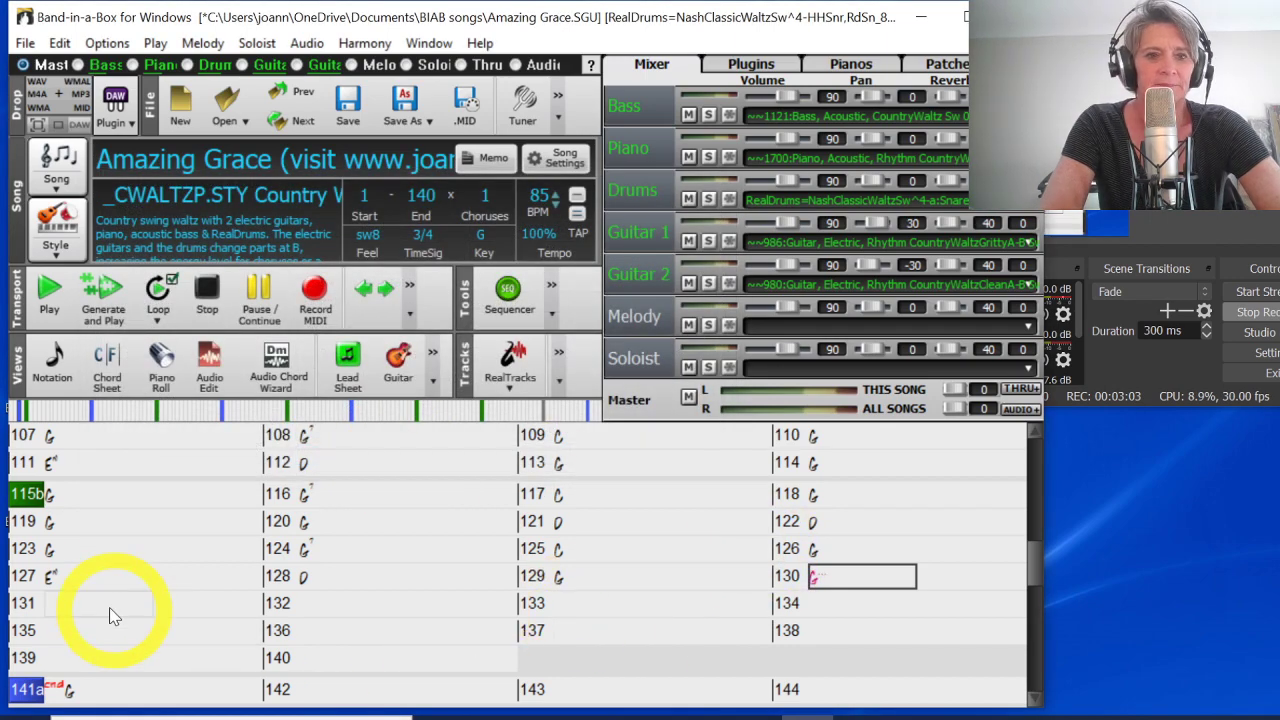
click(85, 587)
Play the song from bar 127 to hear the held G ending at bar 130.
key(ctrl+f)
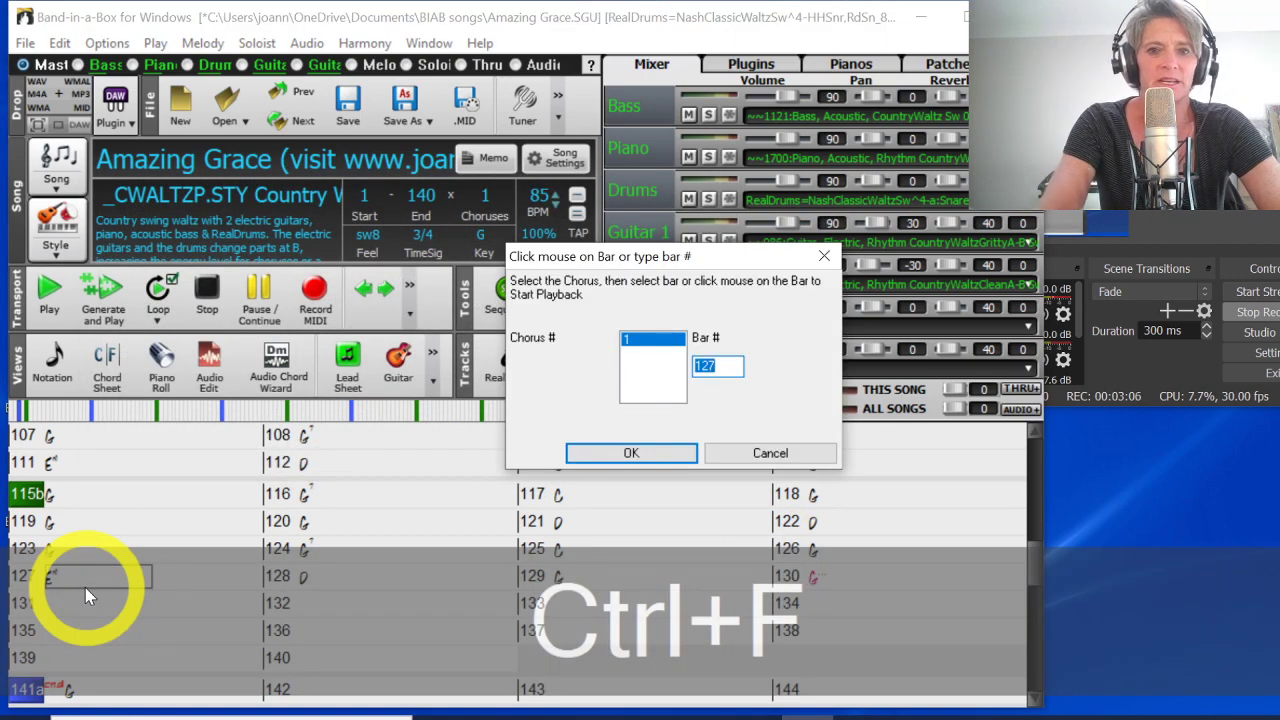
click(627, 453)
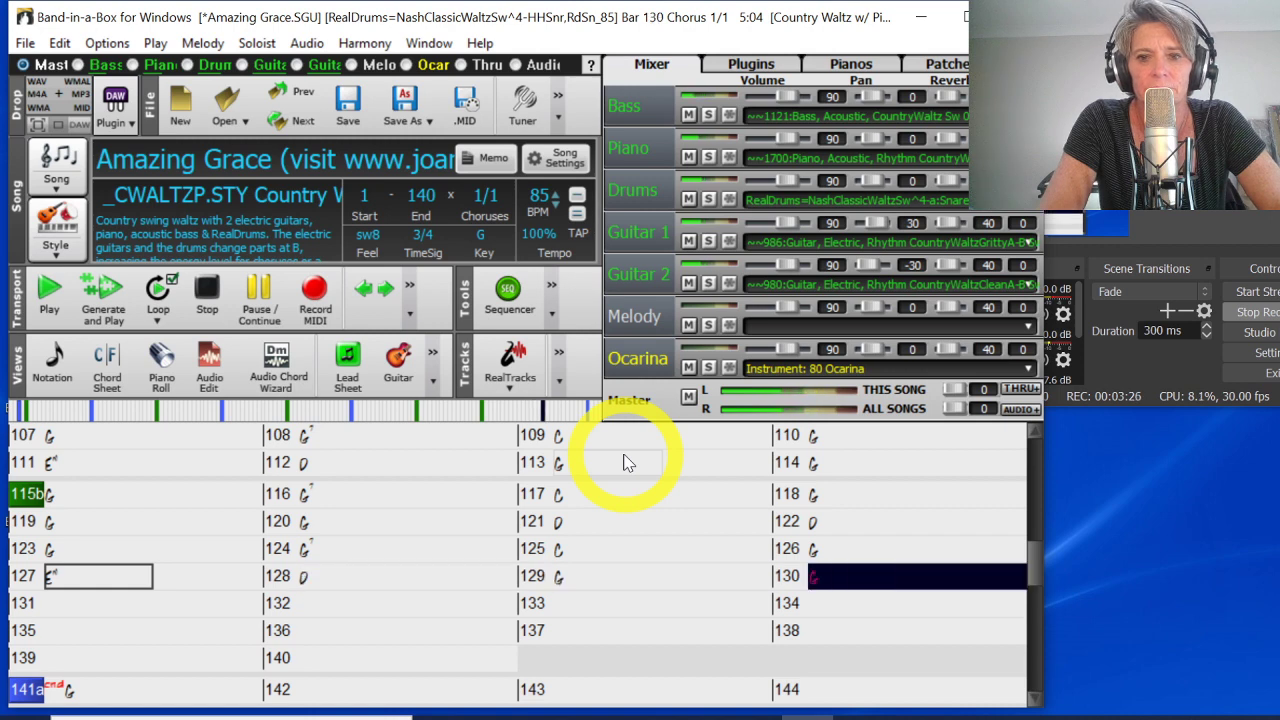
Stop playback and select a bar near the song's end.
click(207, 292)
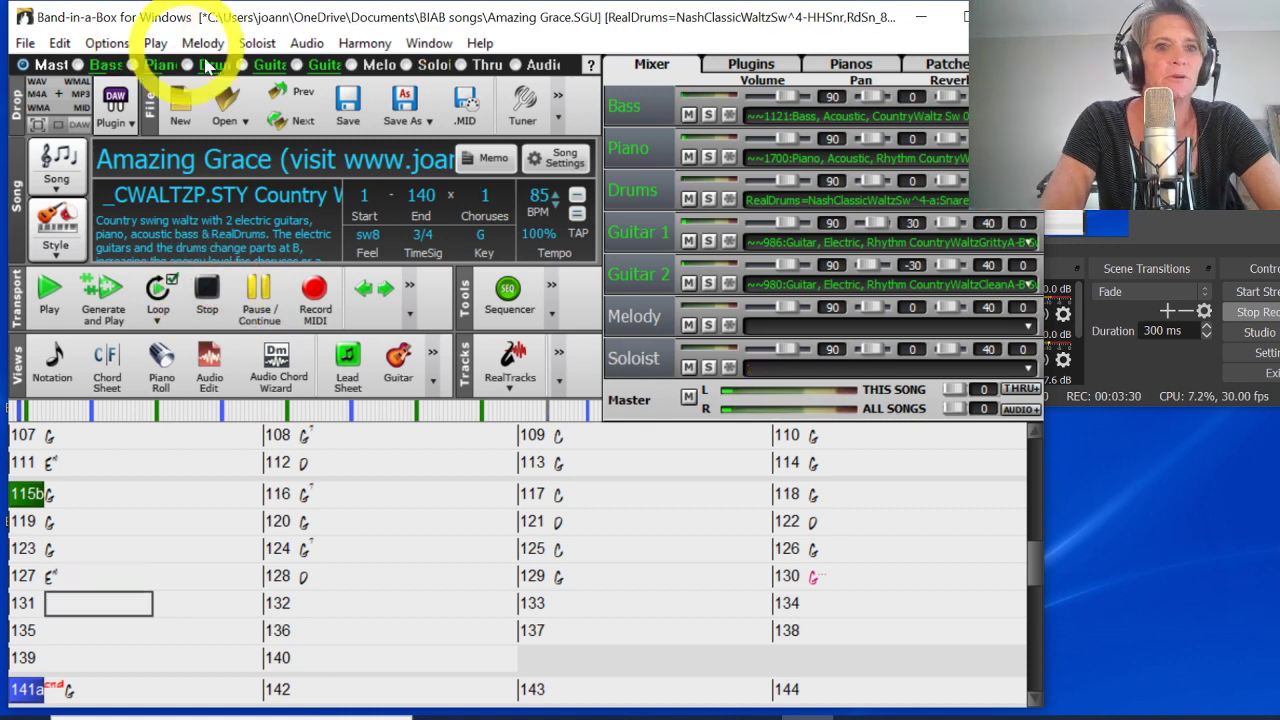
click(776, 584)
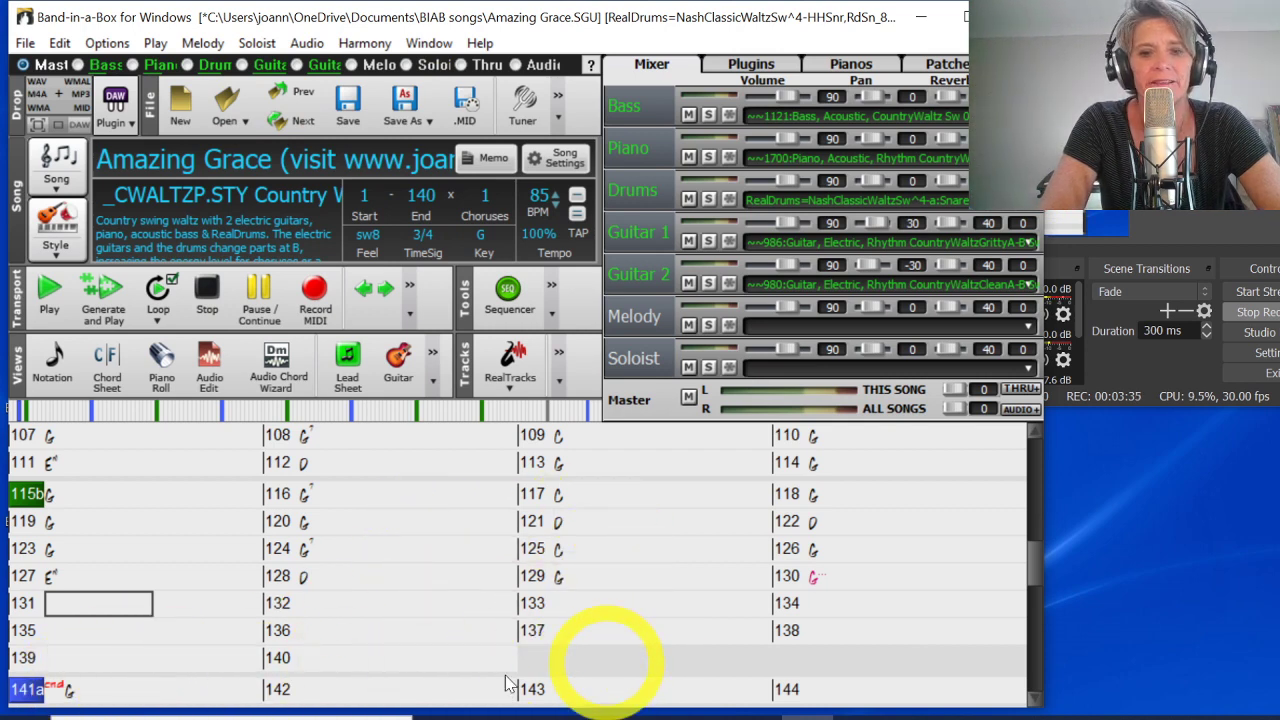
click(310, 668)
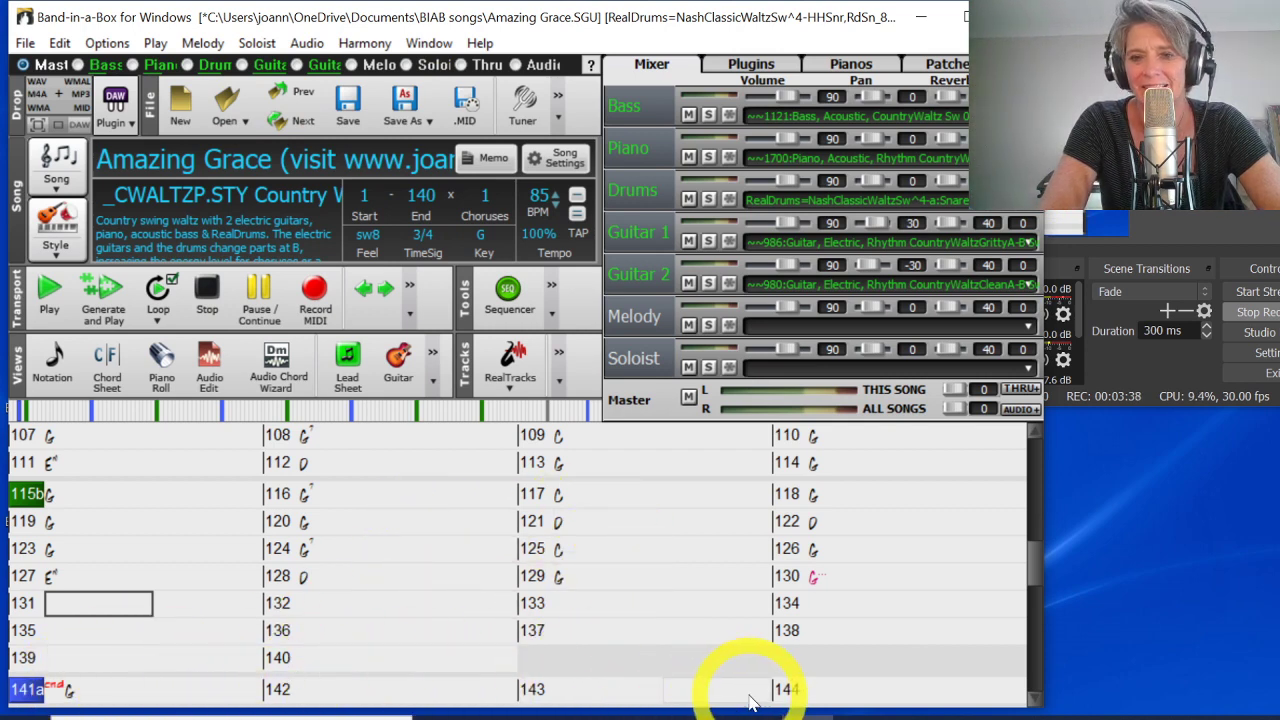
Render the song as a WAV file named 'Amazing grace test' in the BIAB songs folder.
click(60, 46)
mouse_move(25, 48)
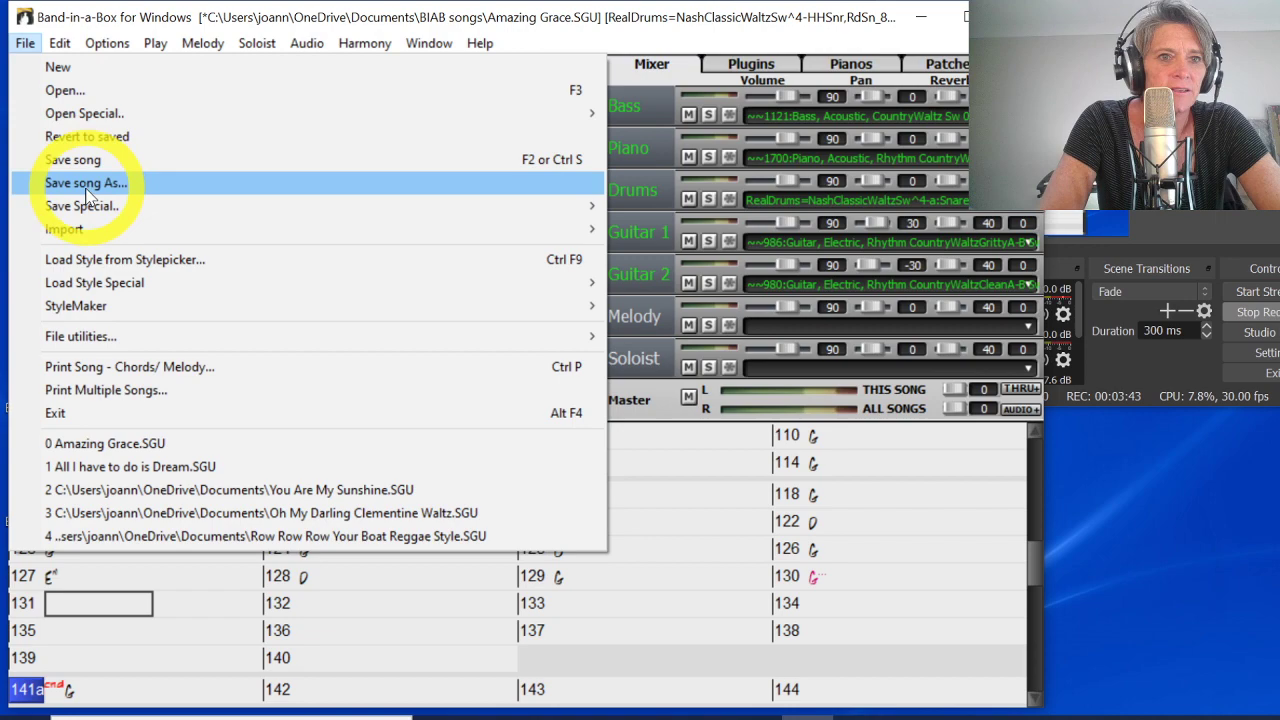
click(543, 210)
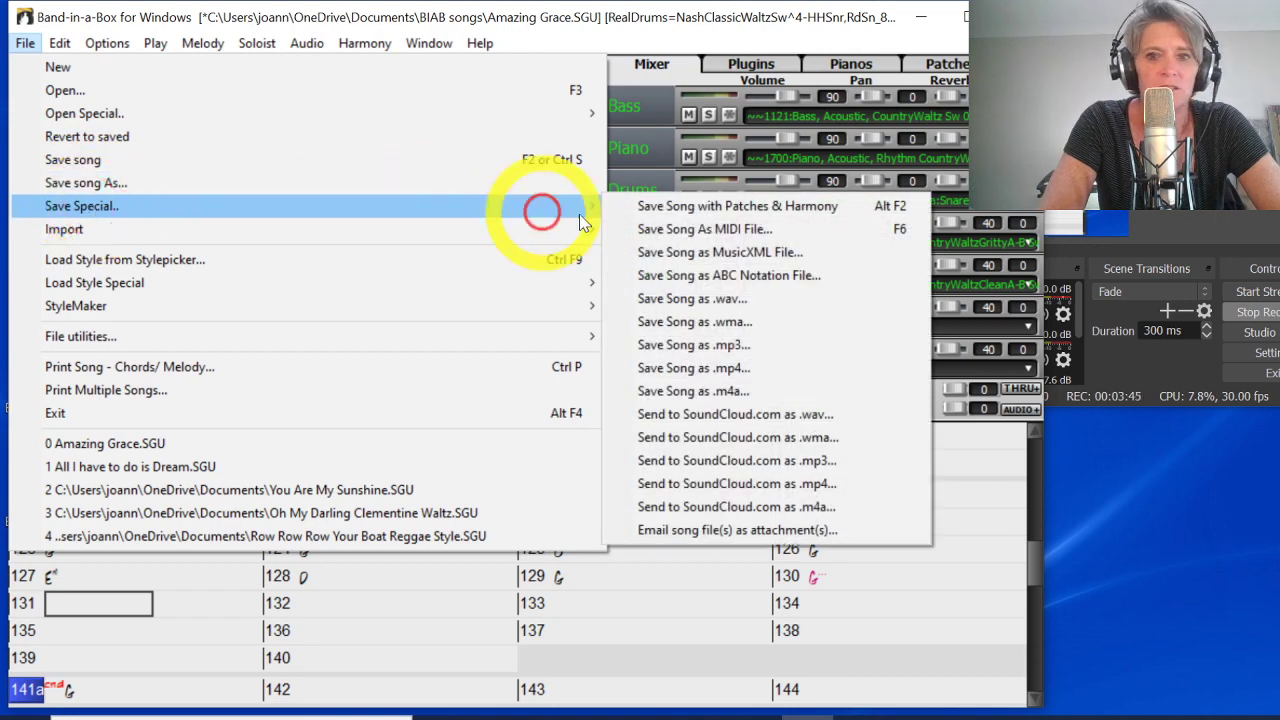
click(733, 298)
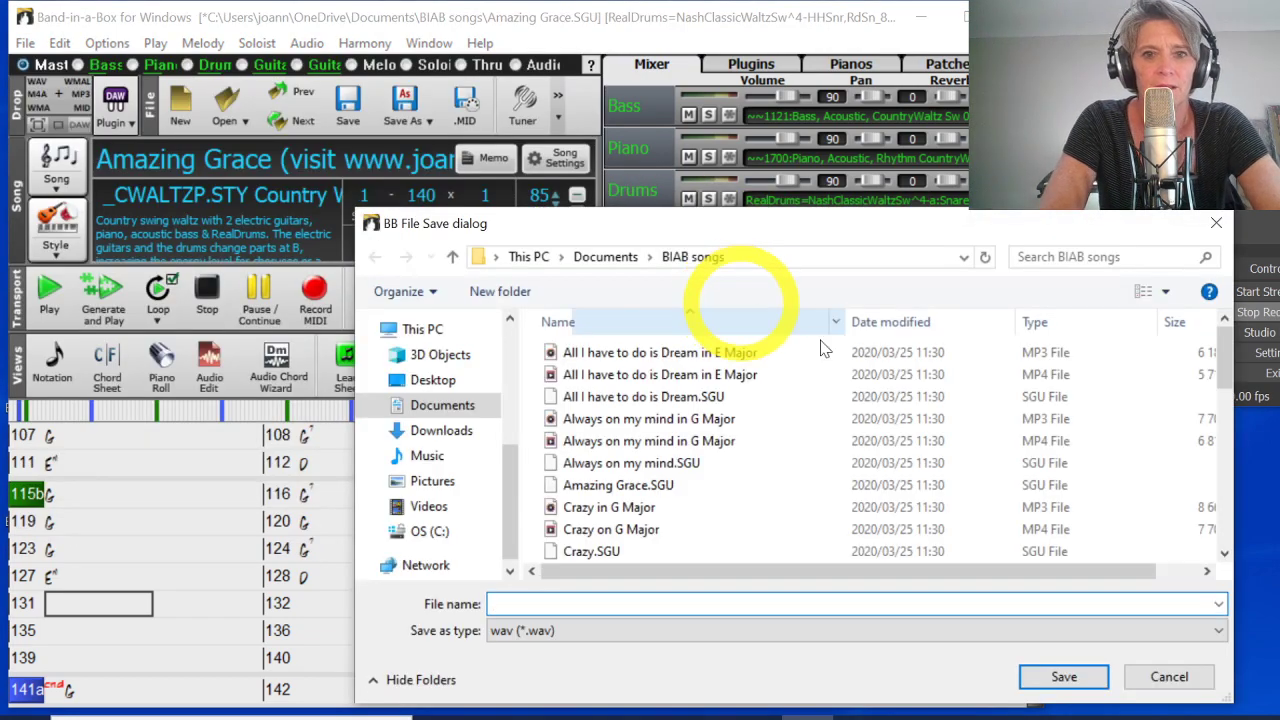
text(test)
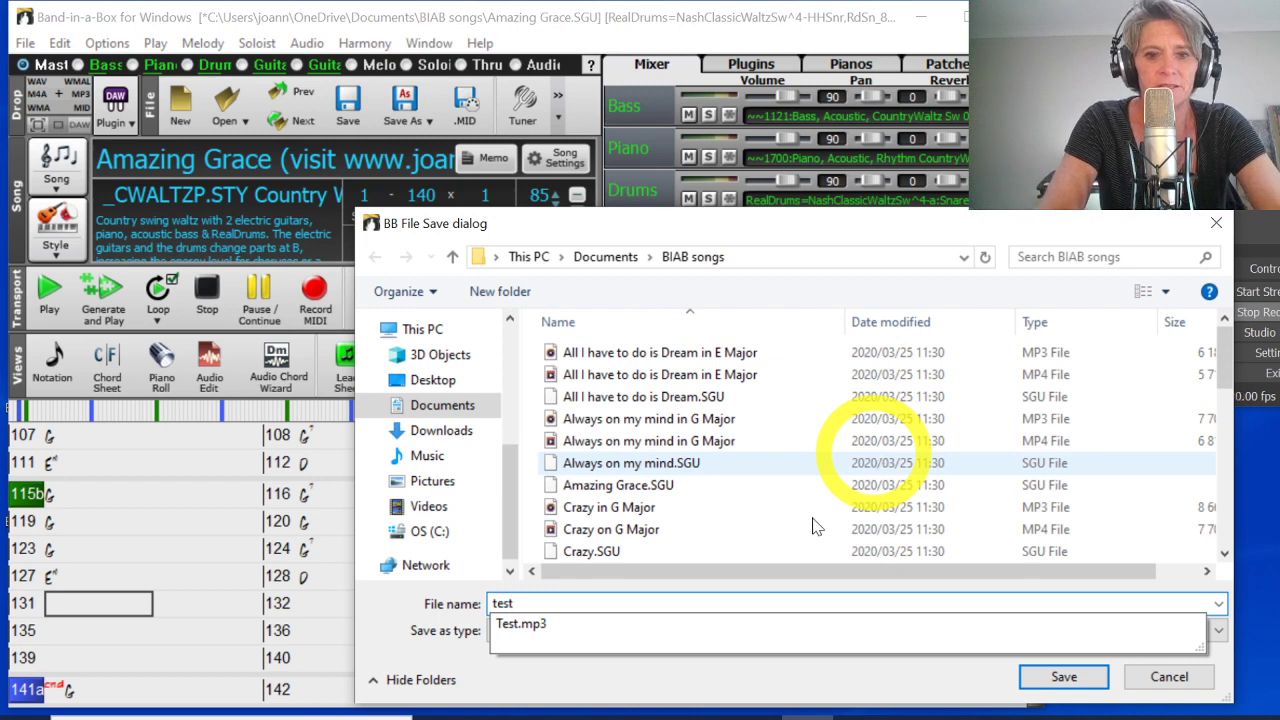
click(521, 623)
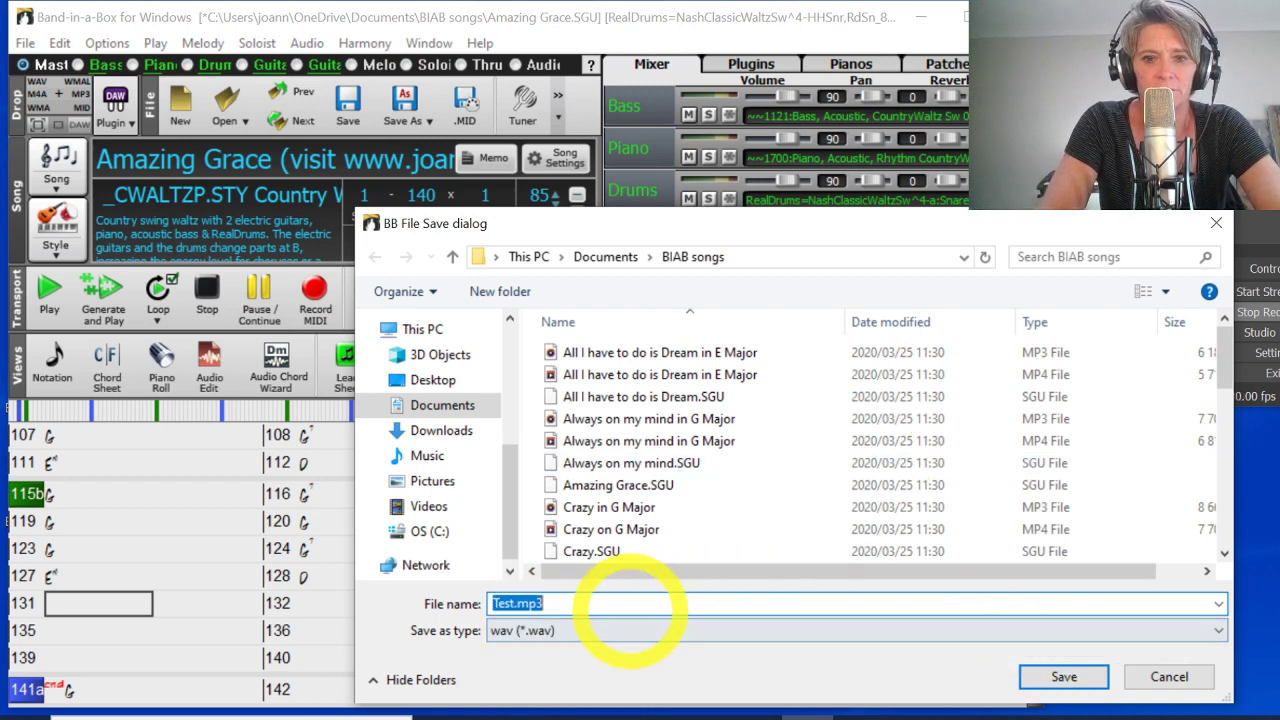
click(624, 604)
key(BackSpace)
key(BackSpace)
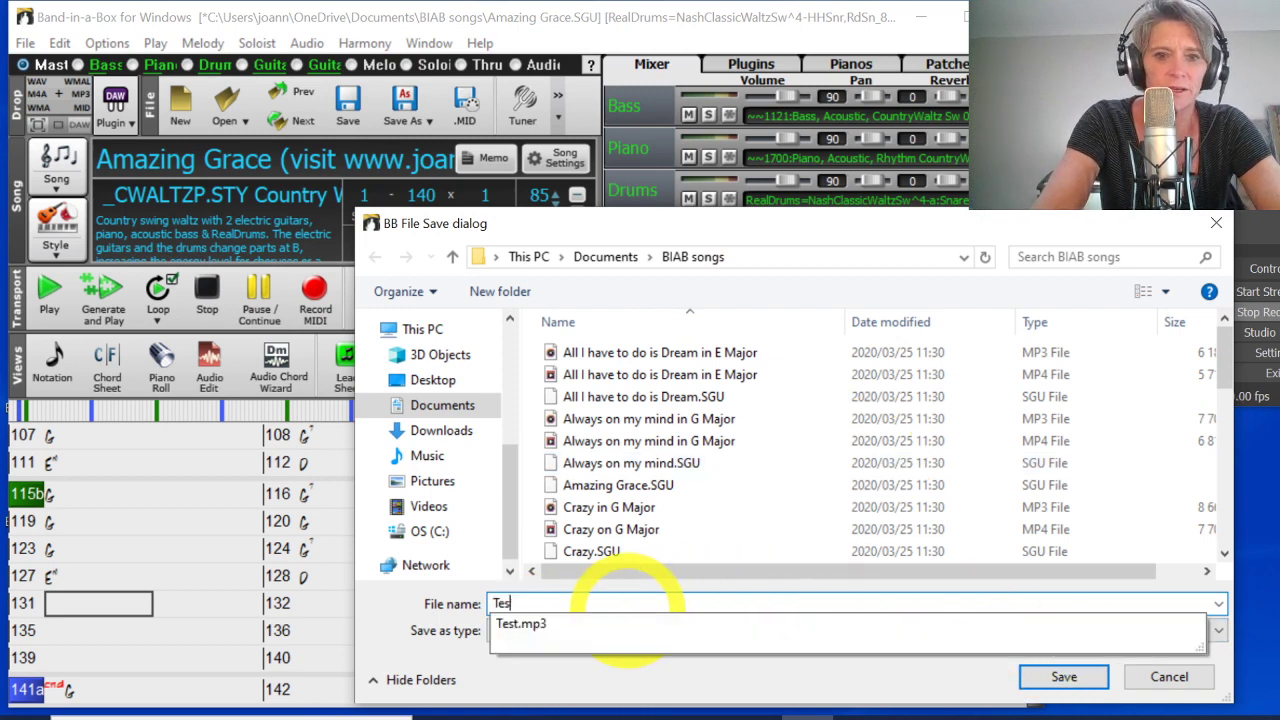
key(BackSpace)
key(BackSpace)
key(BackSpace)
text(Amazing)
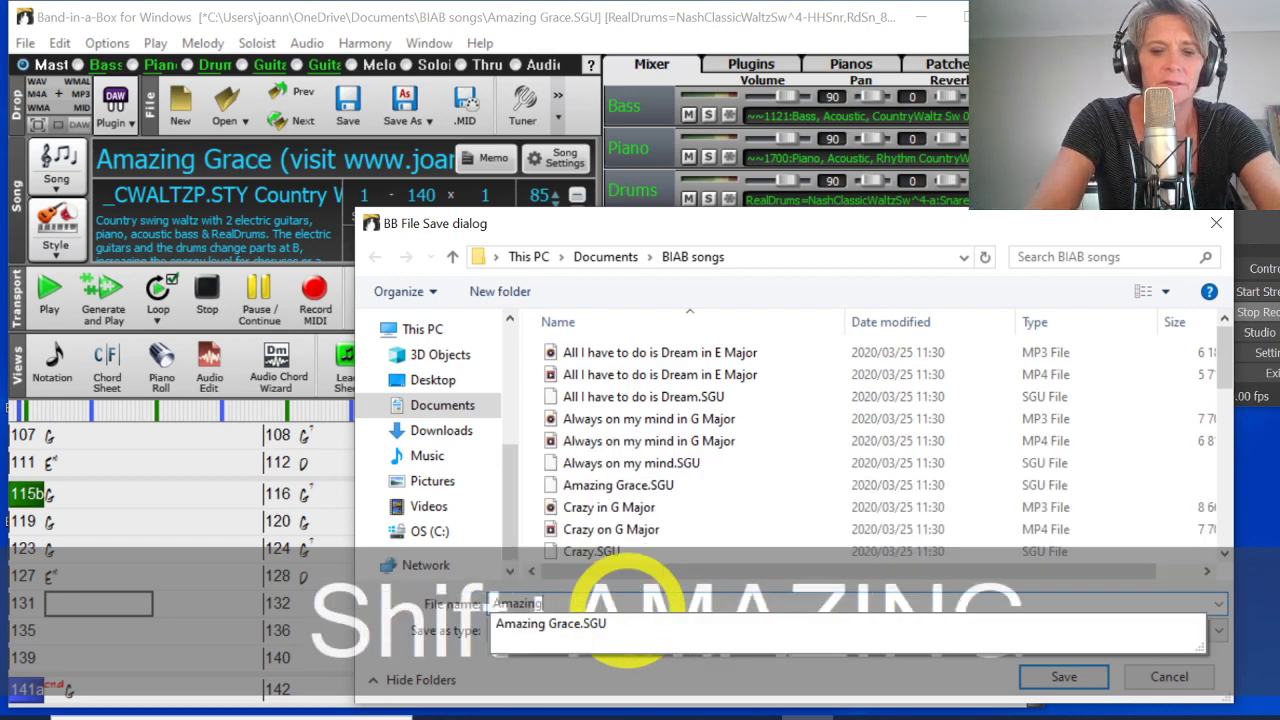
text( gr)
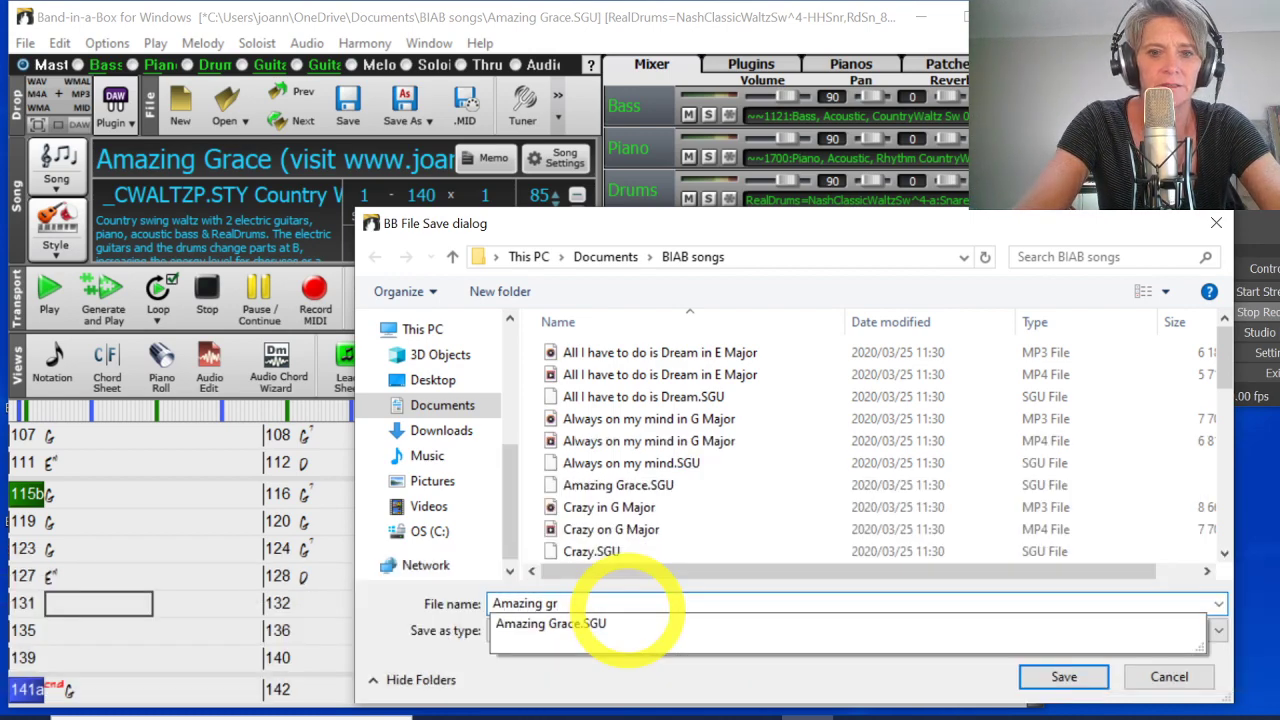
text(ace test)
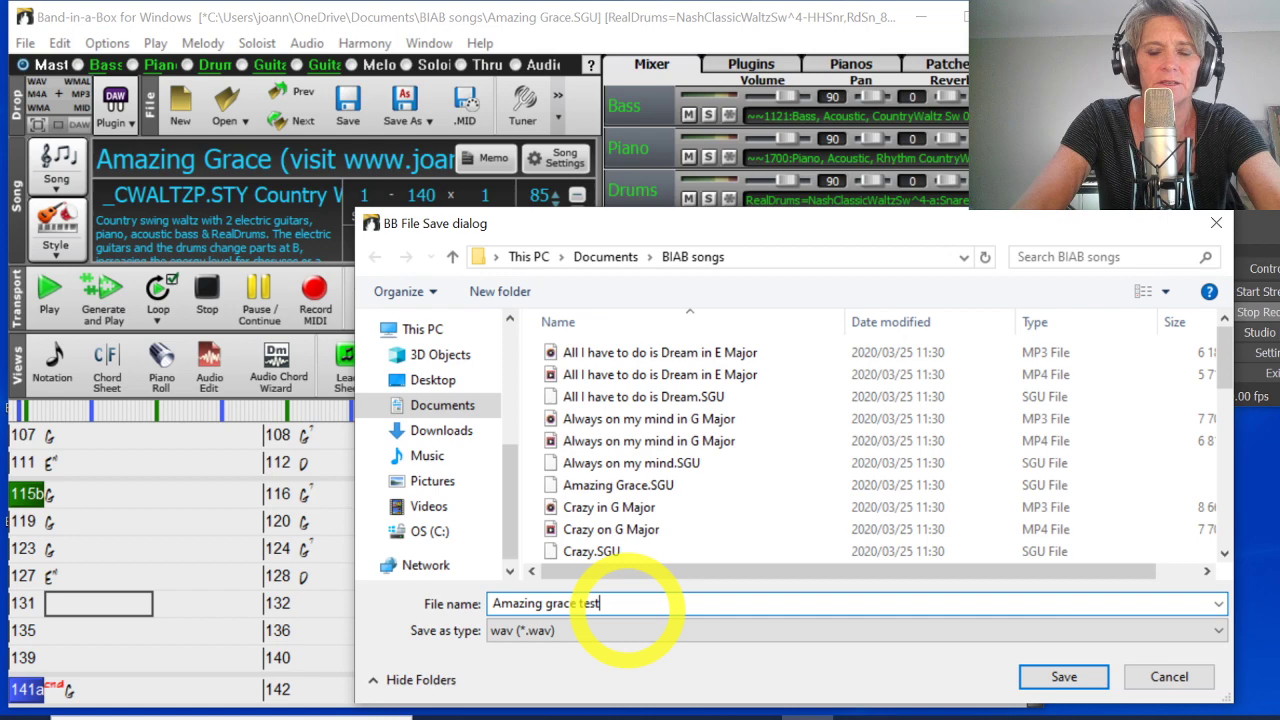
key(Return)
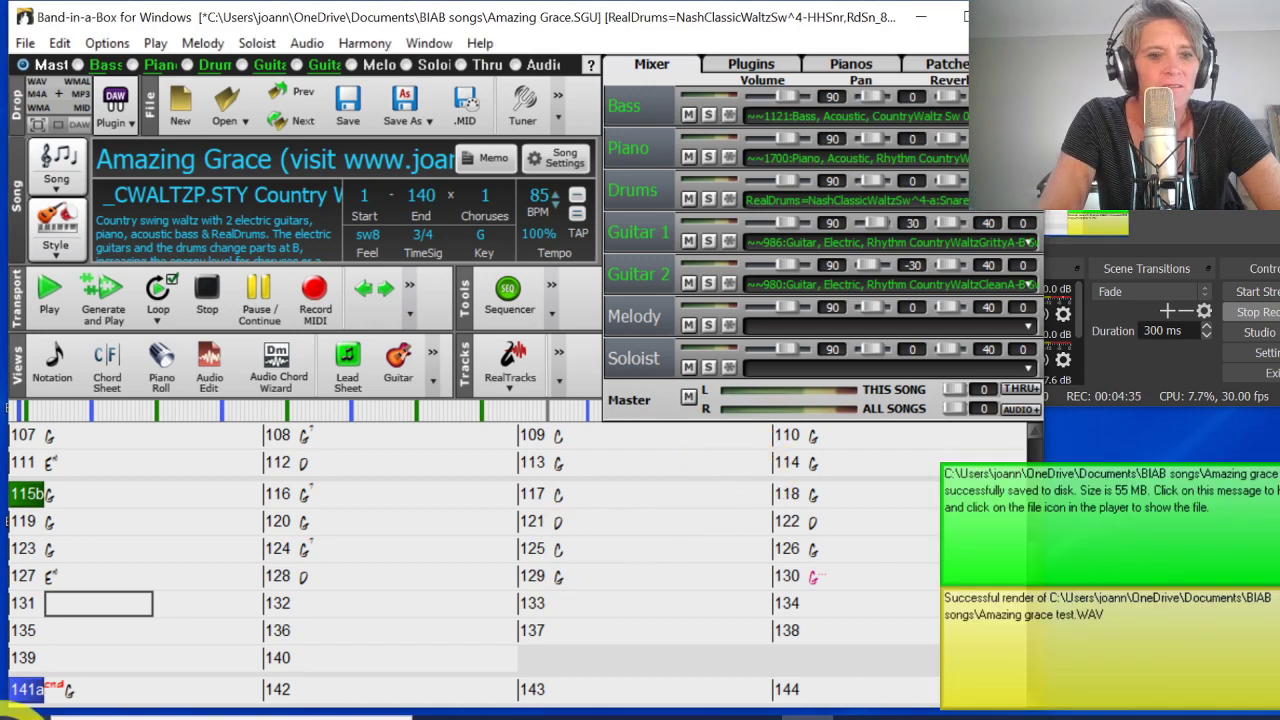
Launch Audacity from Windows search and dismiss its welcome message.
click(24, 708)
text(au)
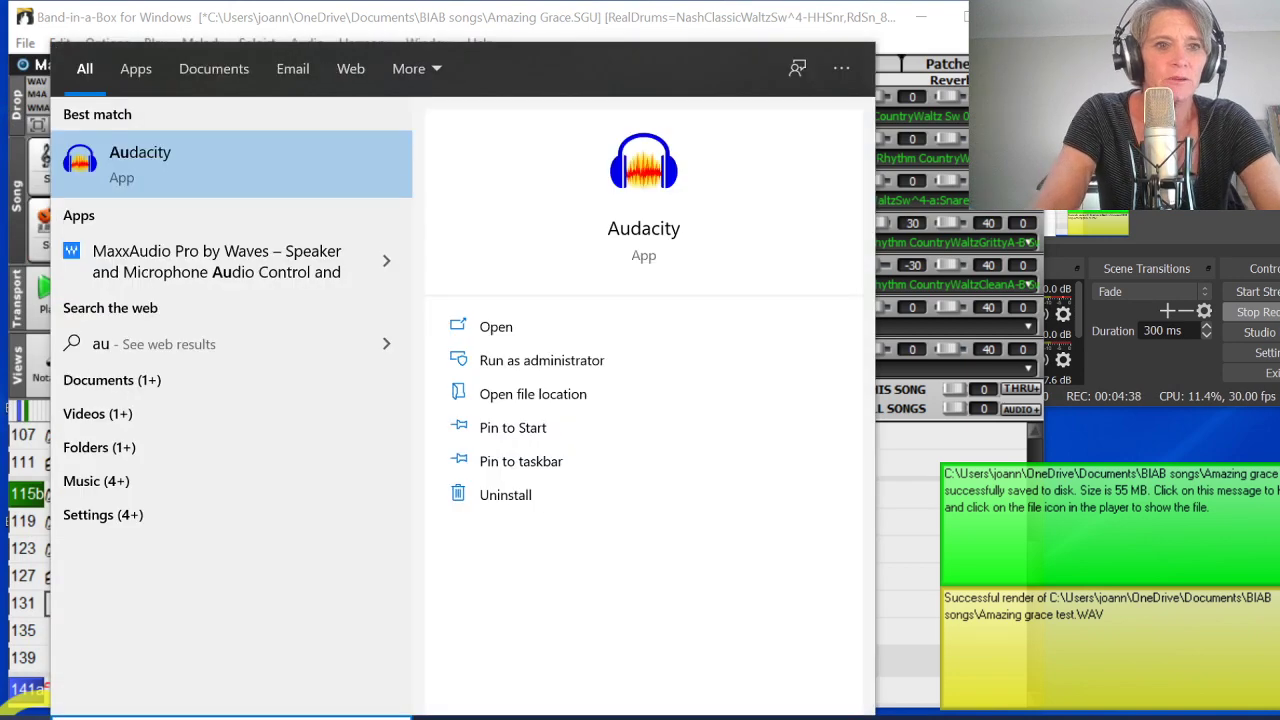
key(Return)
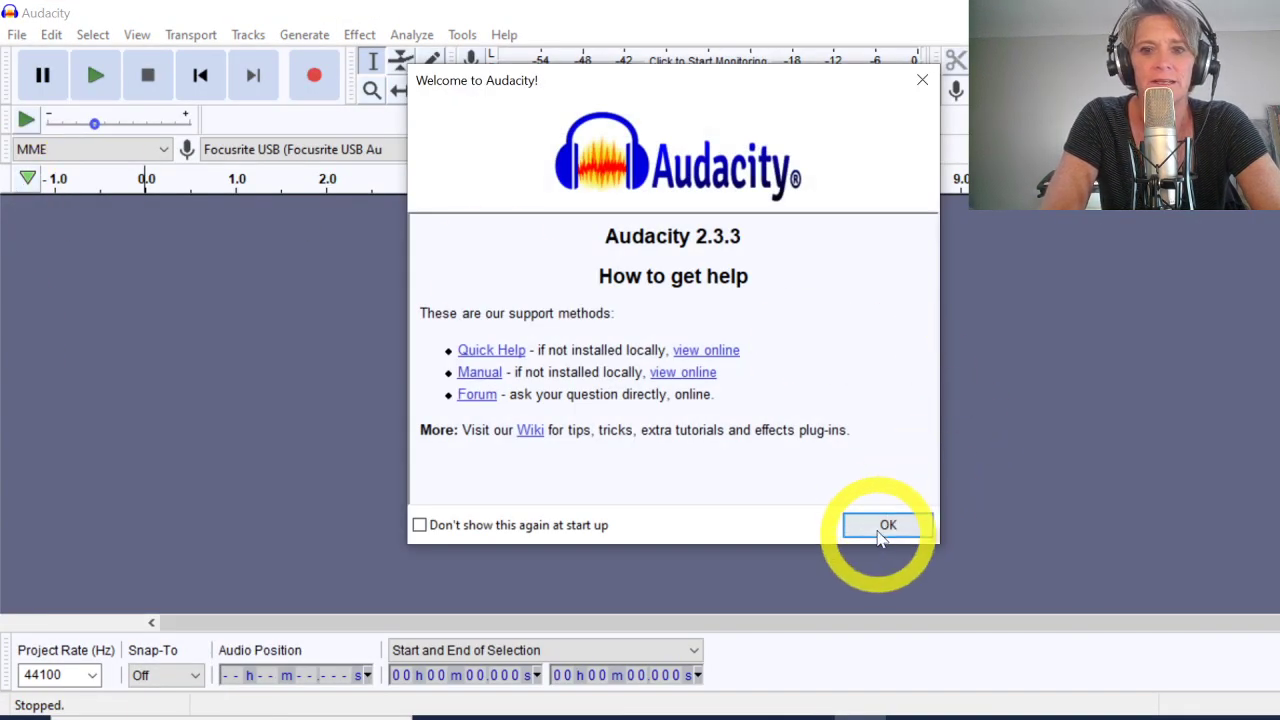
click(888, 524)
Open Amazing grace test.WAV in Audacity to start importing it.
click(17, 34)
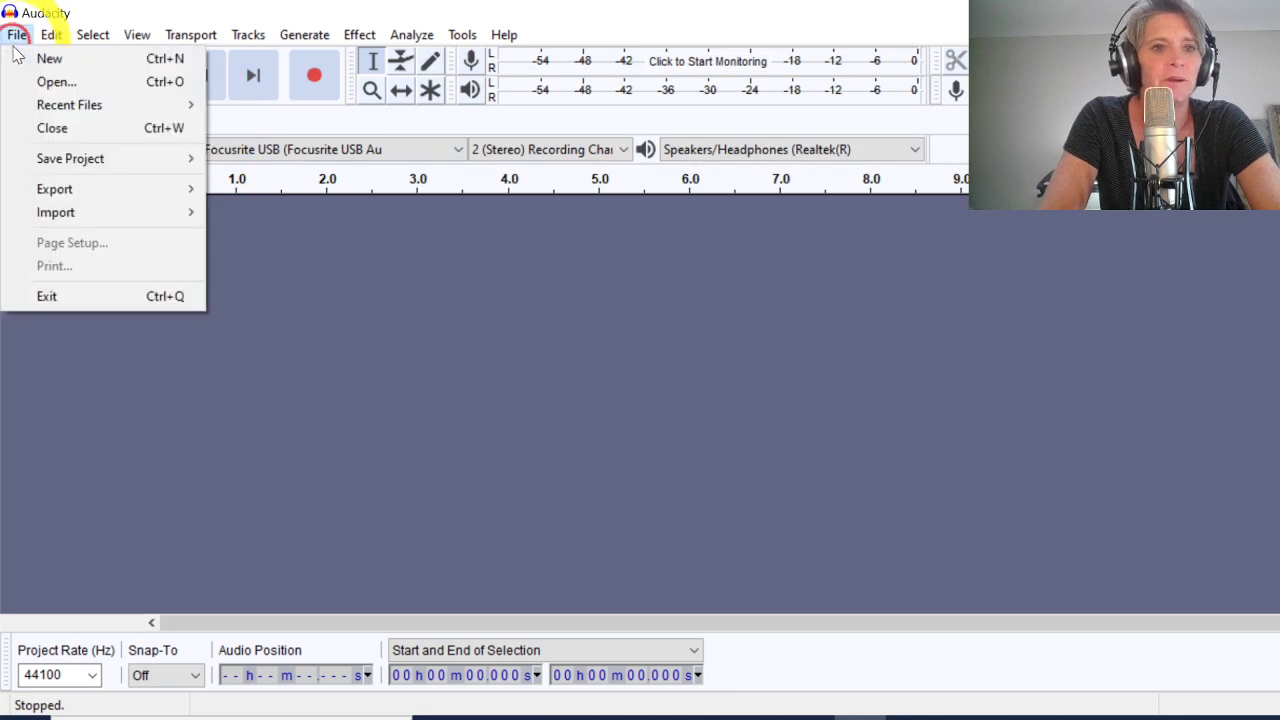
click(48, 80)
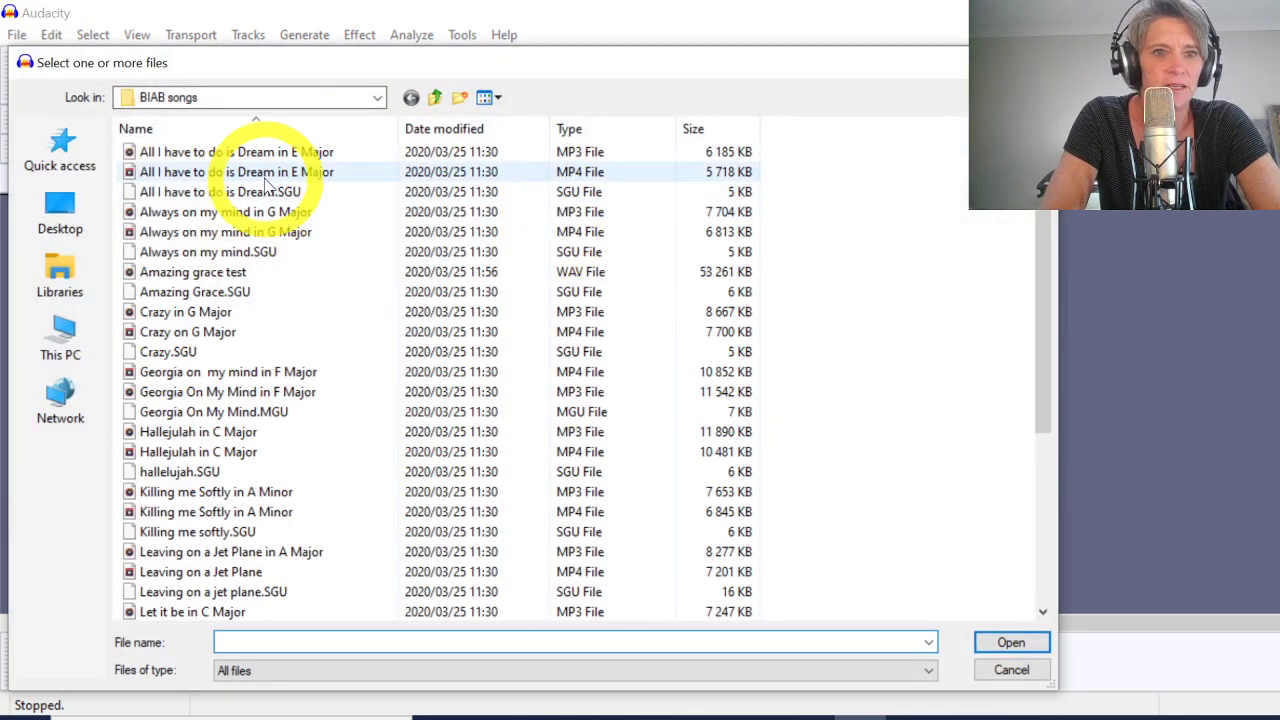
text(am)
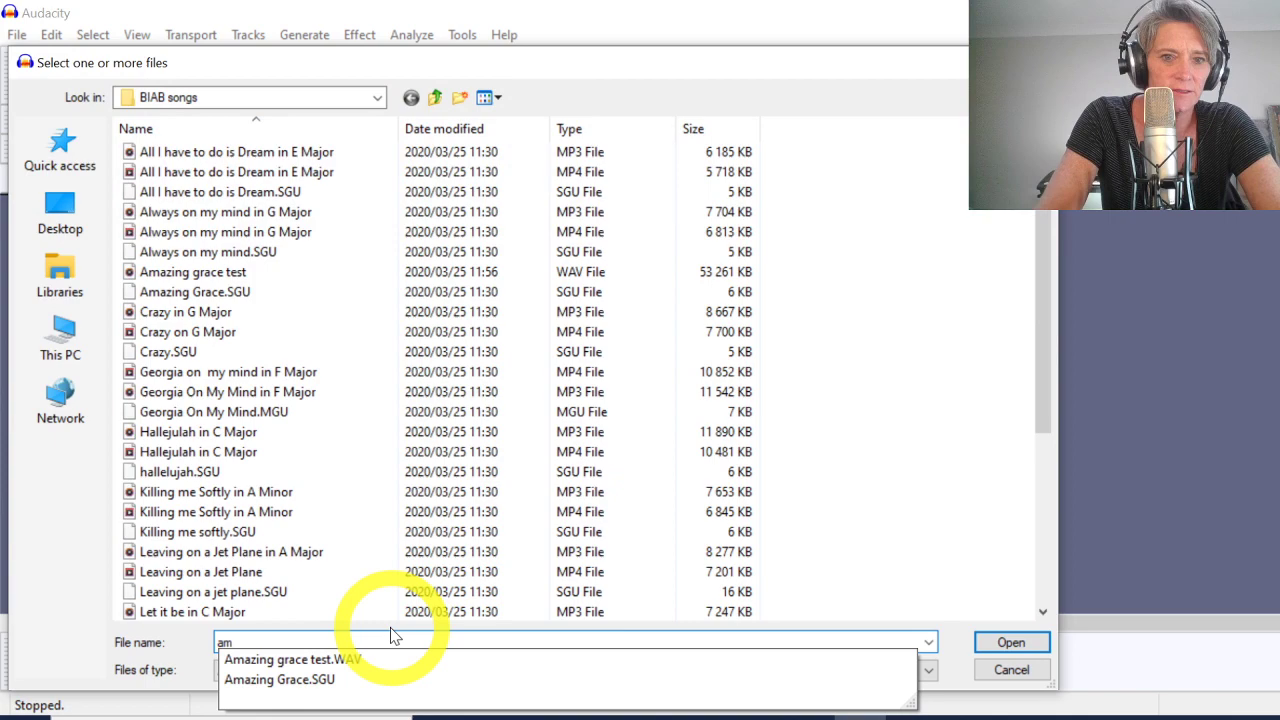
click(300, 660)
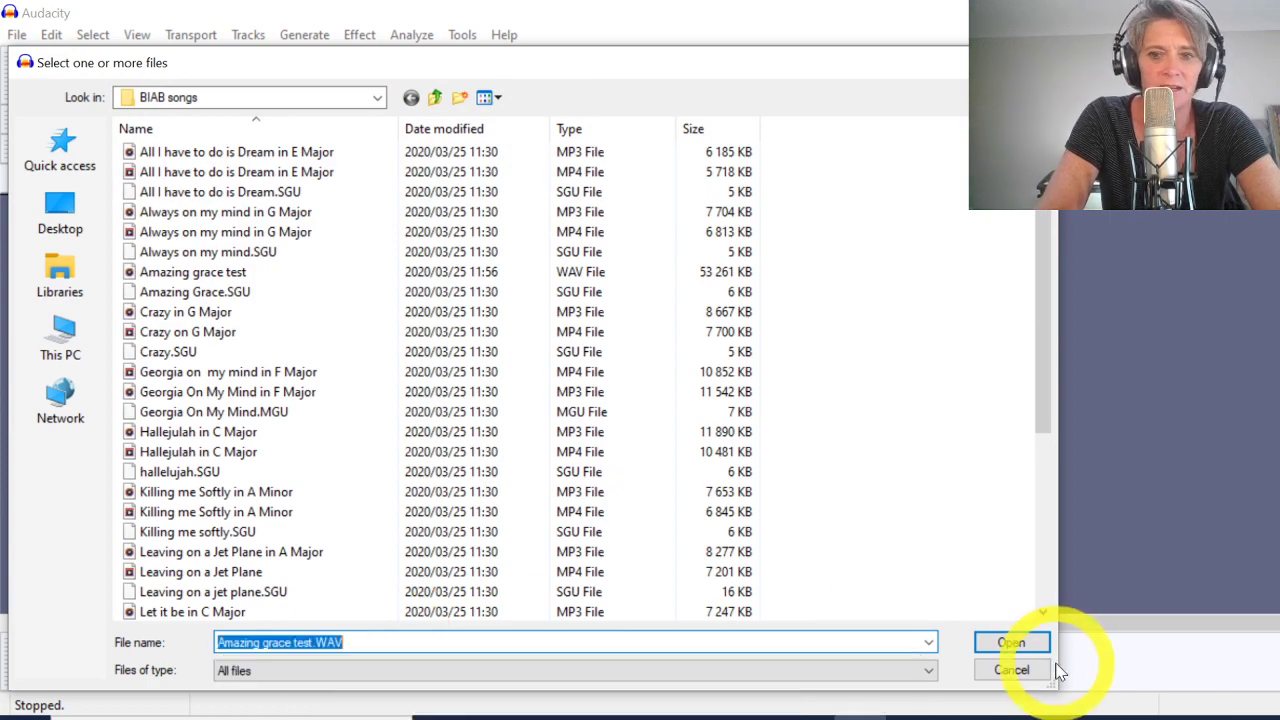
click(1010, 643)
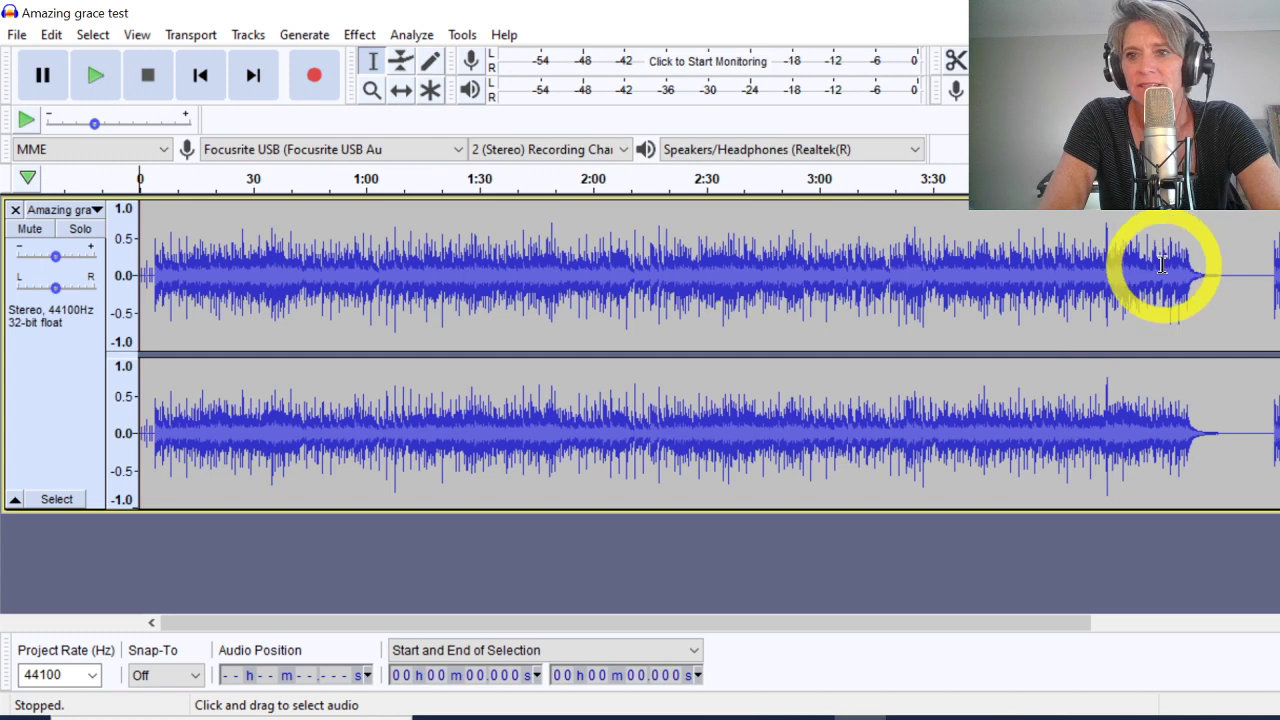
Trim the silent tail and end spike, deleting everything after about 4:51.6.
click(1170, 265)
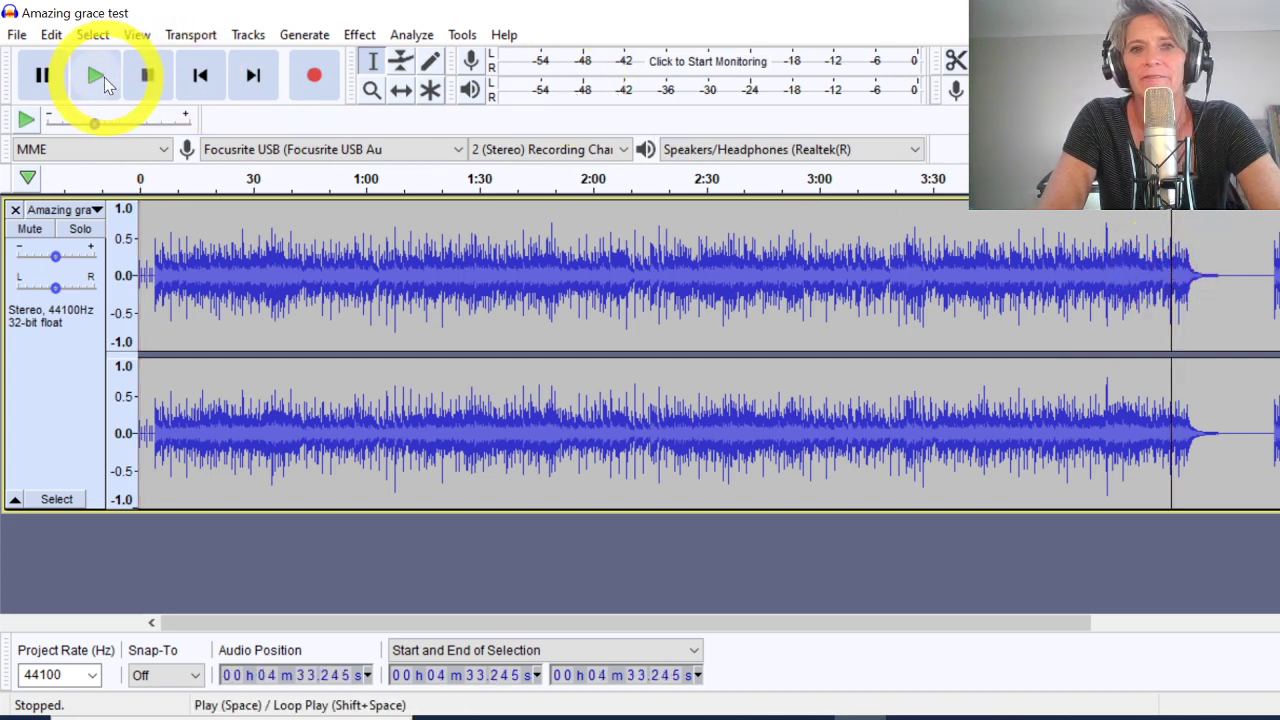
drag(1250, 277, 1279, 290)
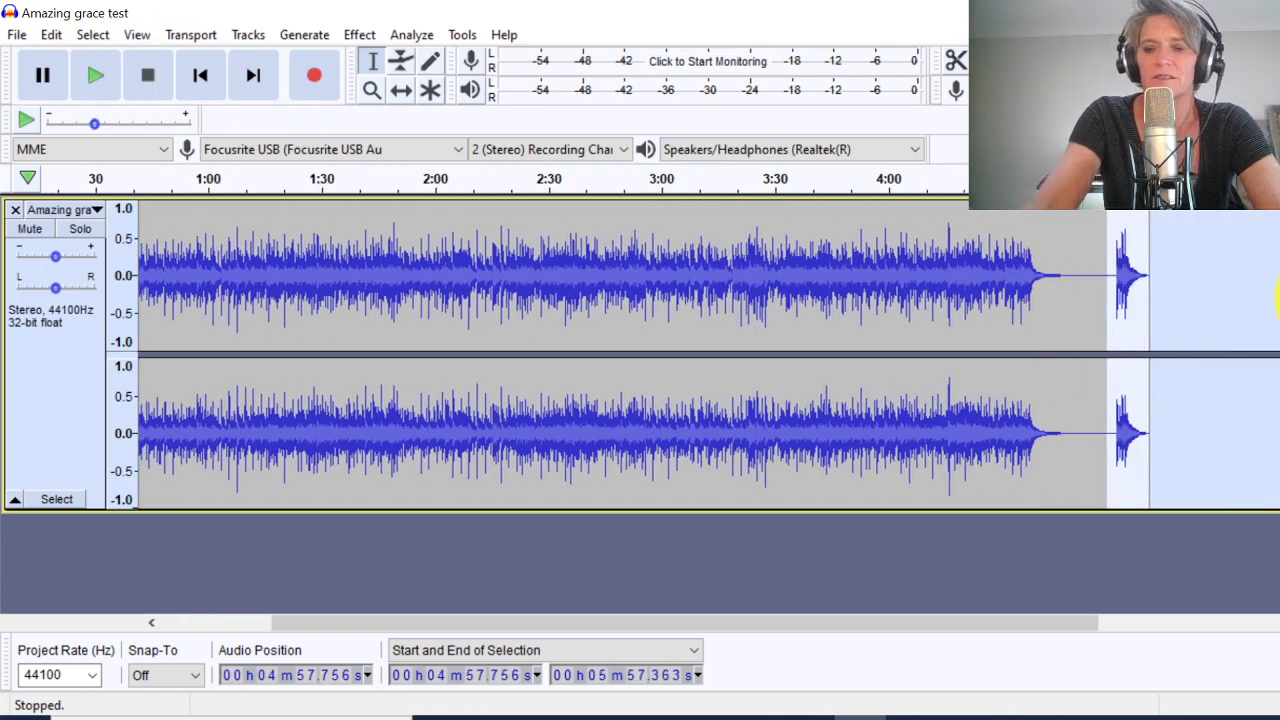
key(Delete)
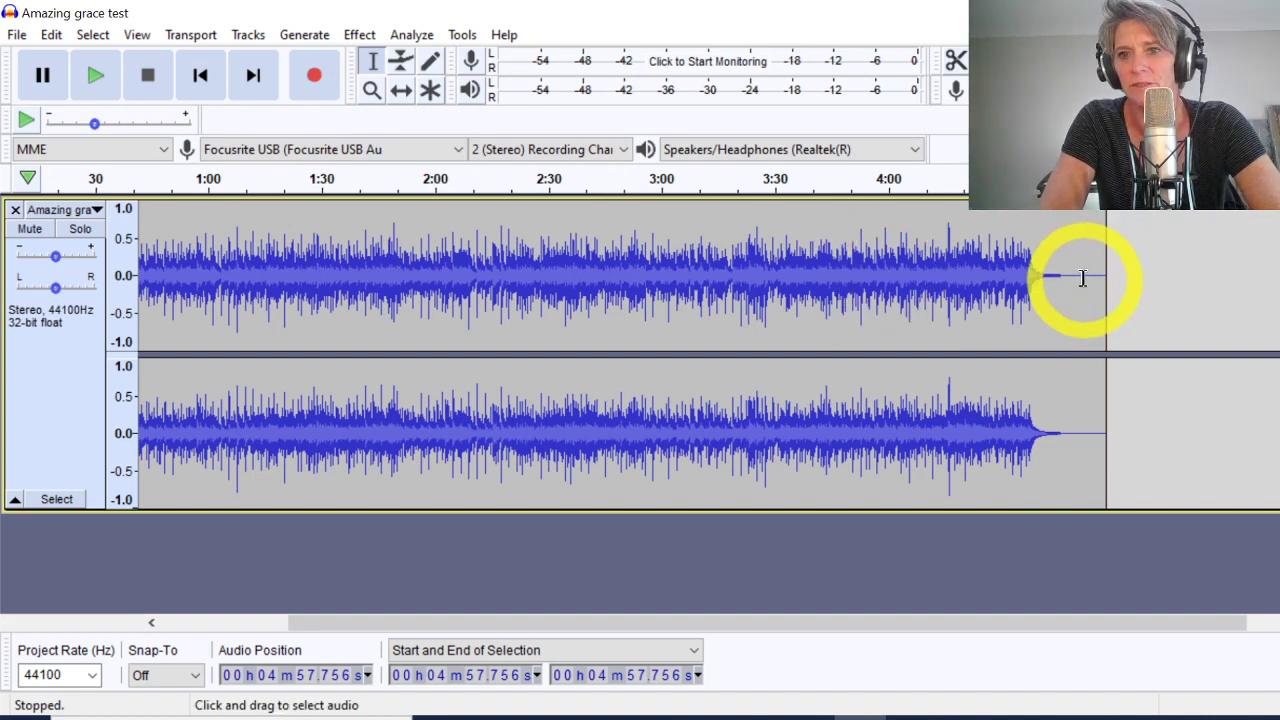
drag(1084, 277, 1129, 294)
key(Delete)
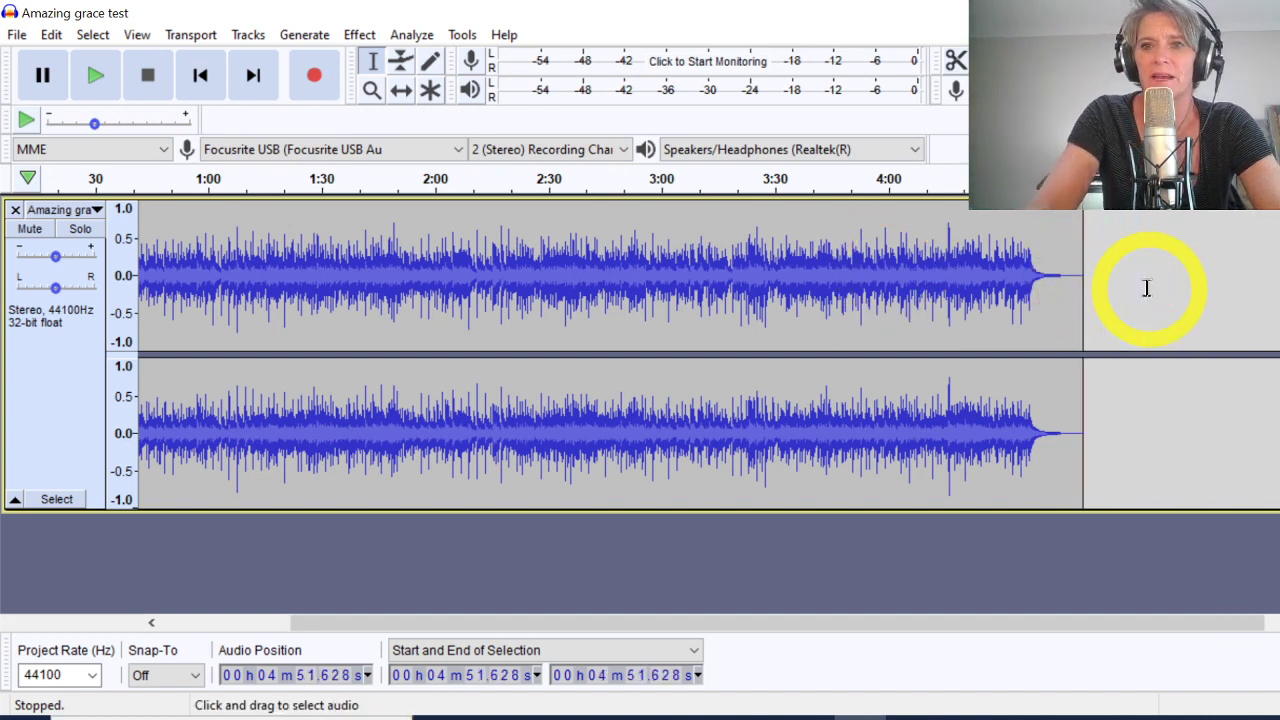
Play the trimmed song from about 4:33.5, then stop it.
click(1014, 276)
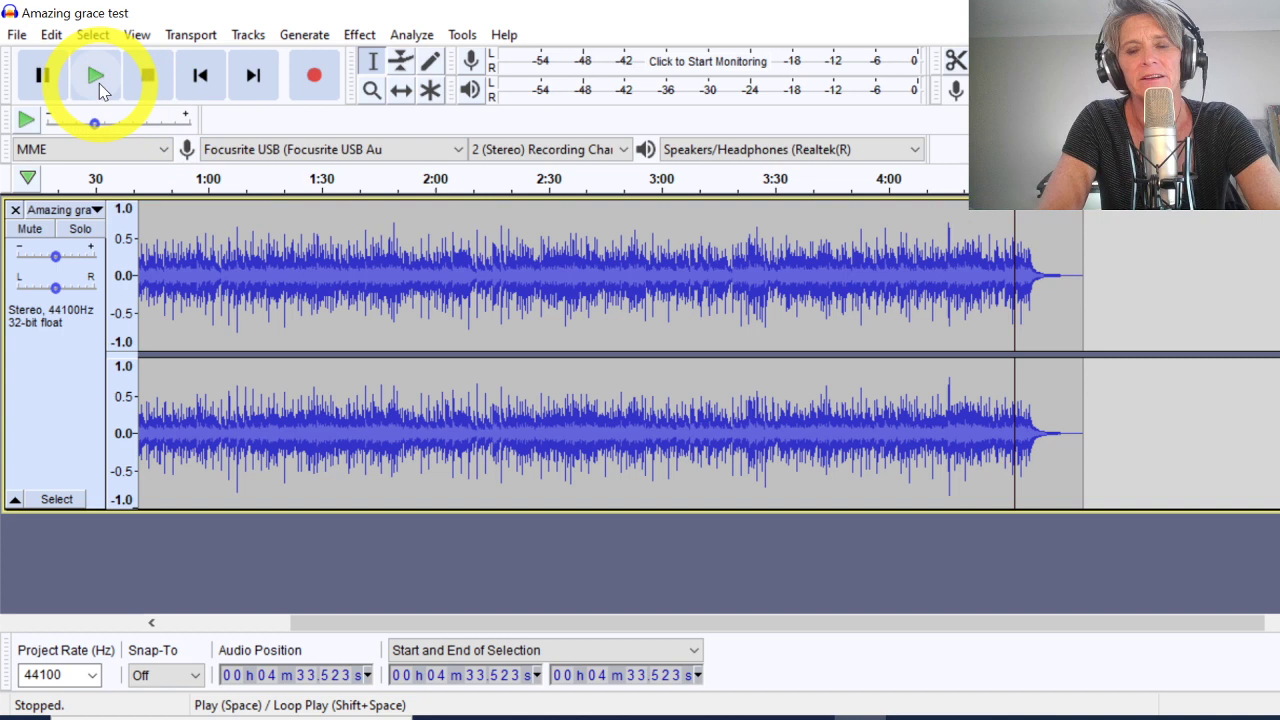
click(99, 83)
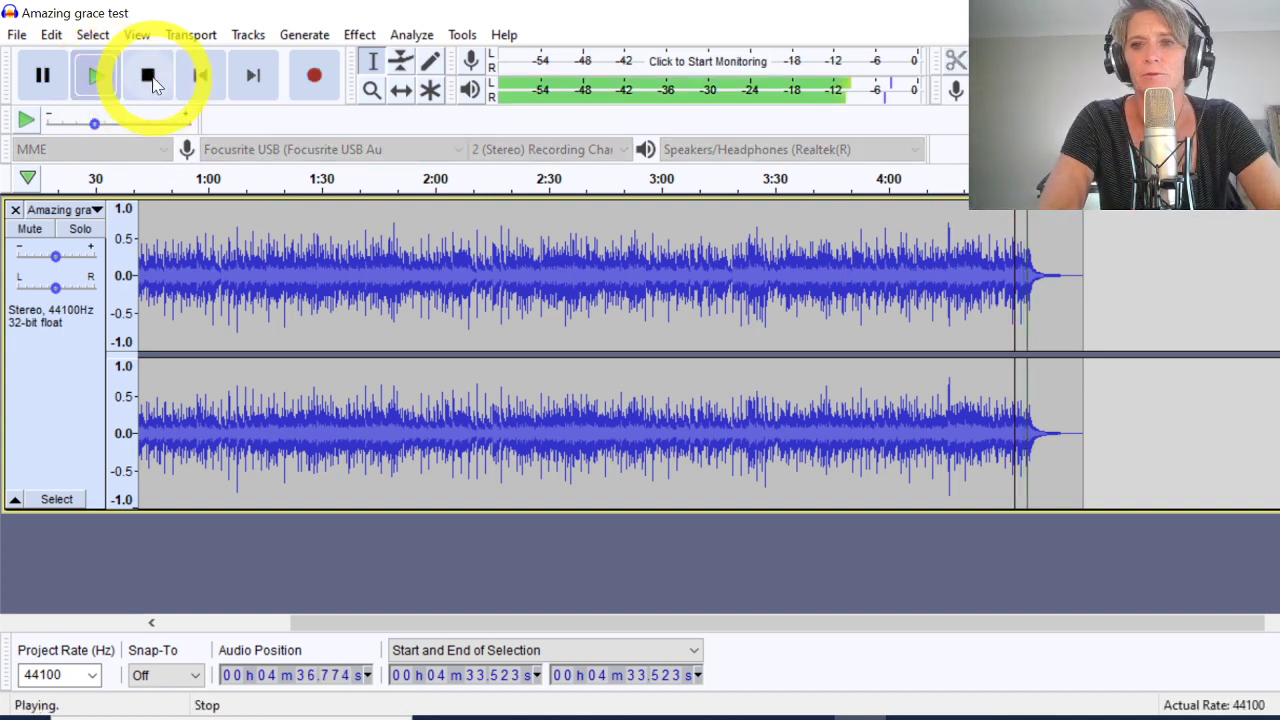
click(150, 80)
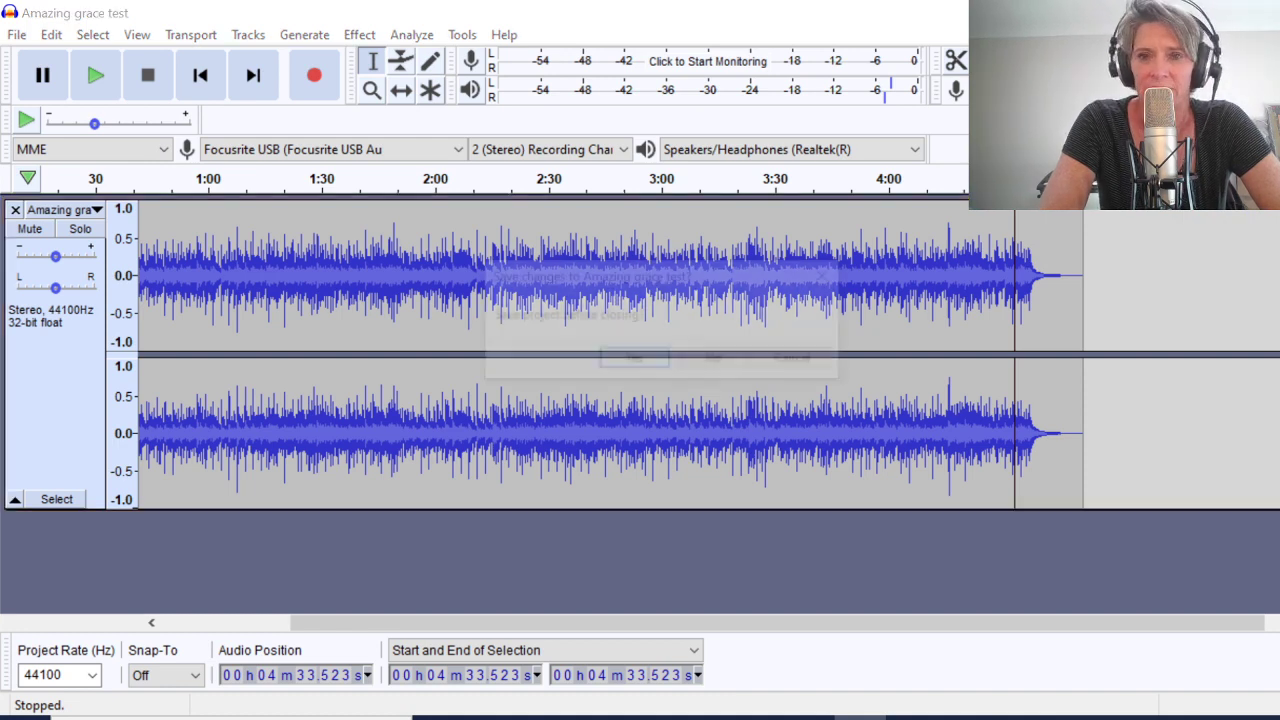
Close Audacity and Band-in-a-Box, discarding unsaved changes in both.
key(alt+F4)
click(714, 360)
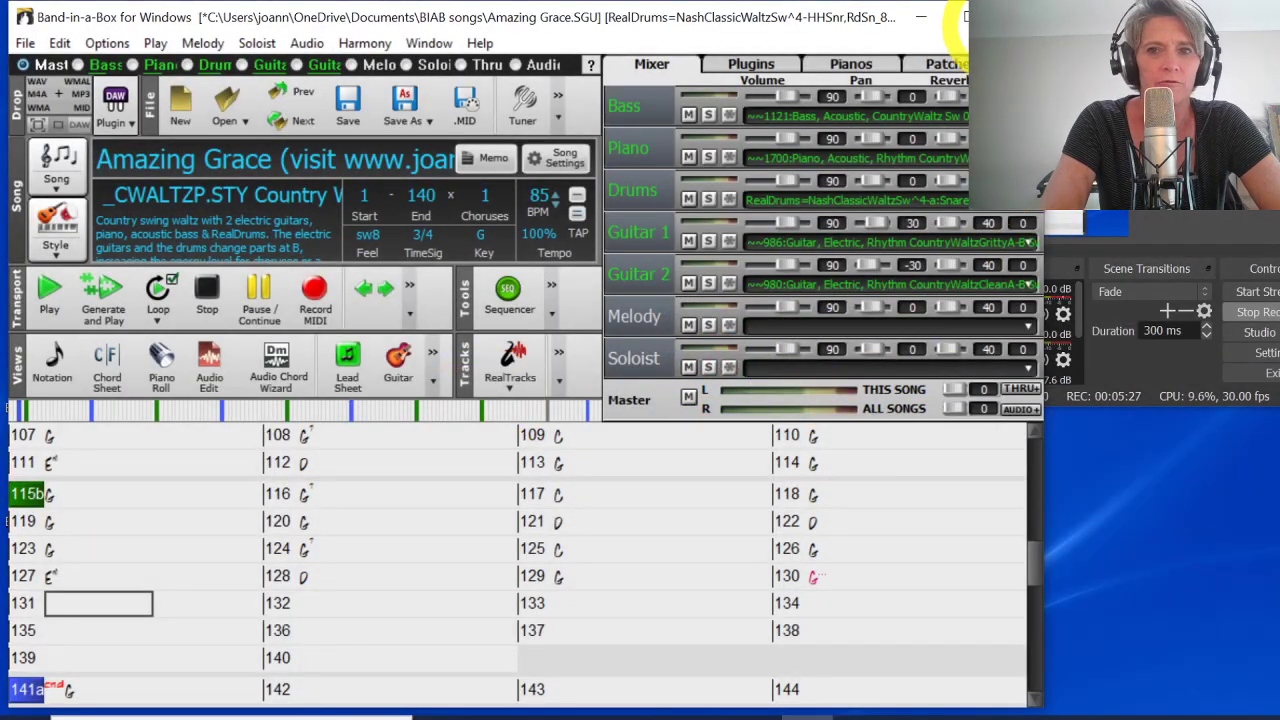
click(965, 17)
click(443, 379)
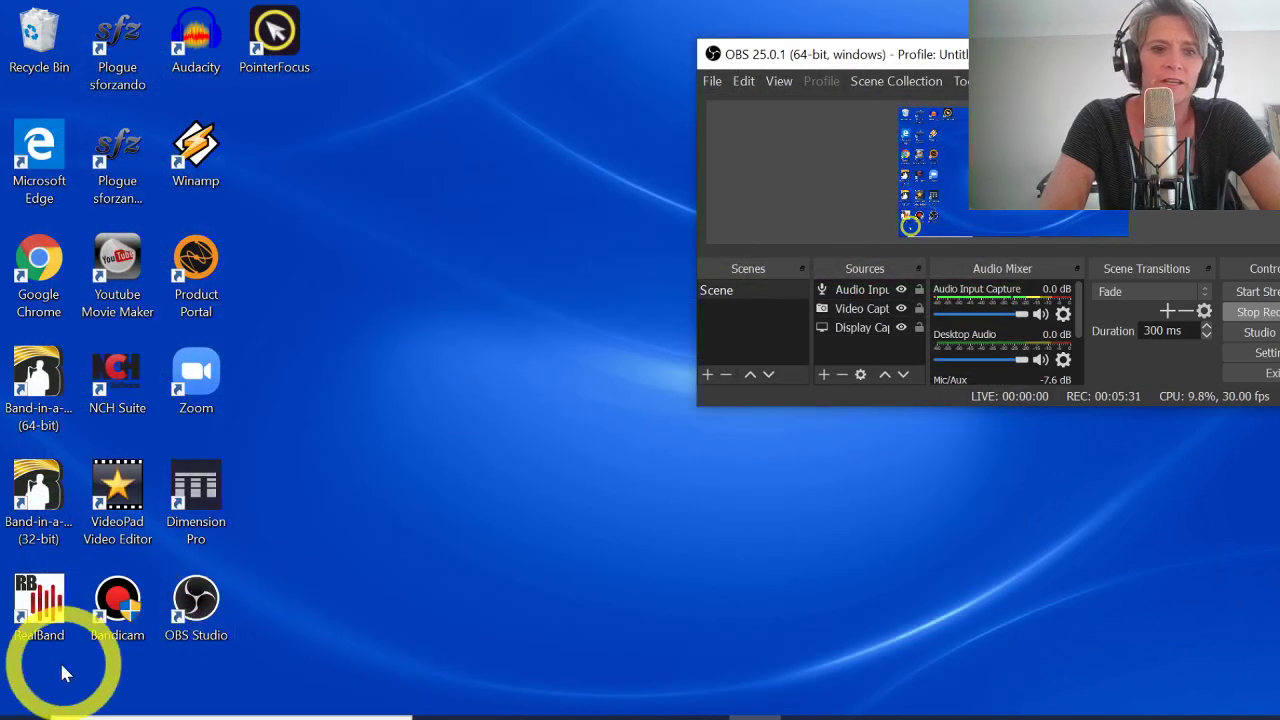
Launch RealBand from Windows search using 'realba'.
click(22, 710)
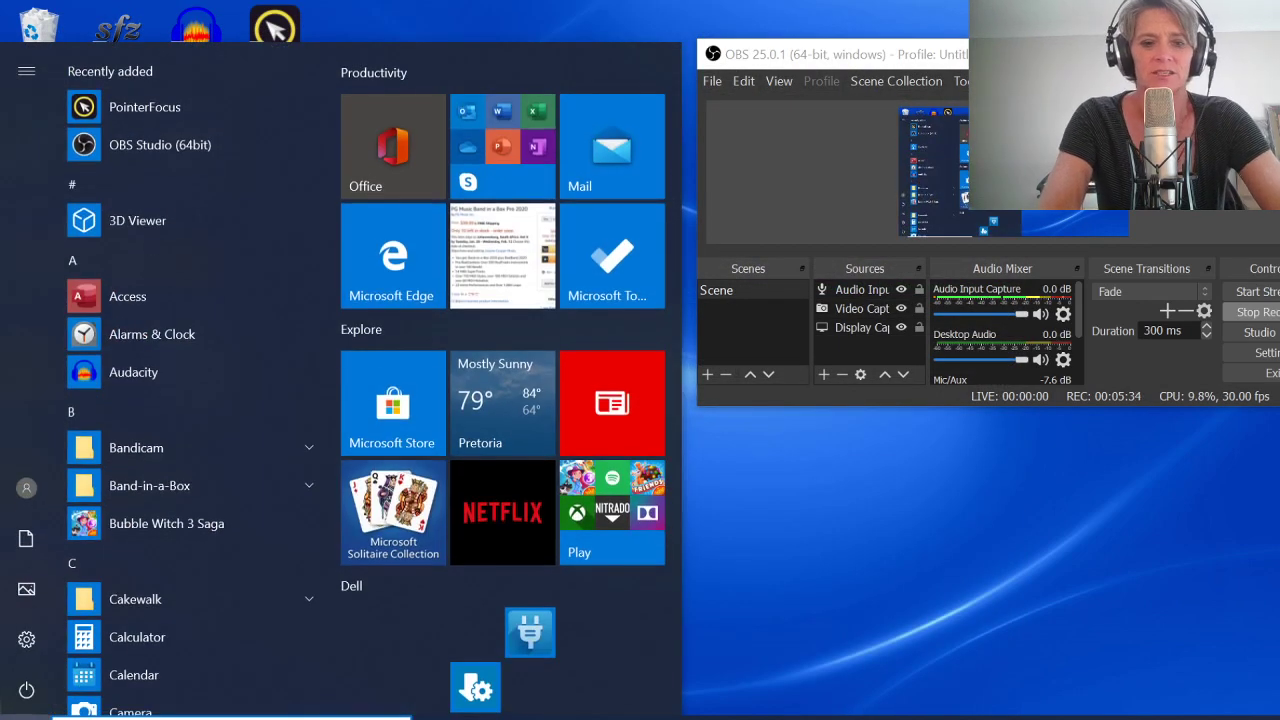
text(realba)
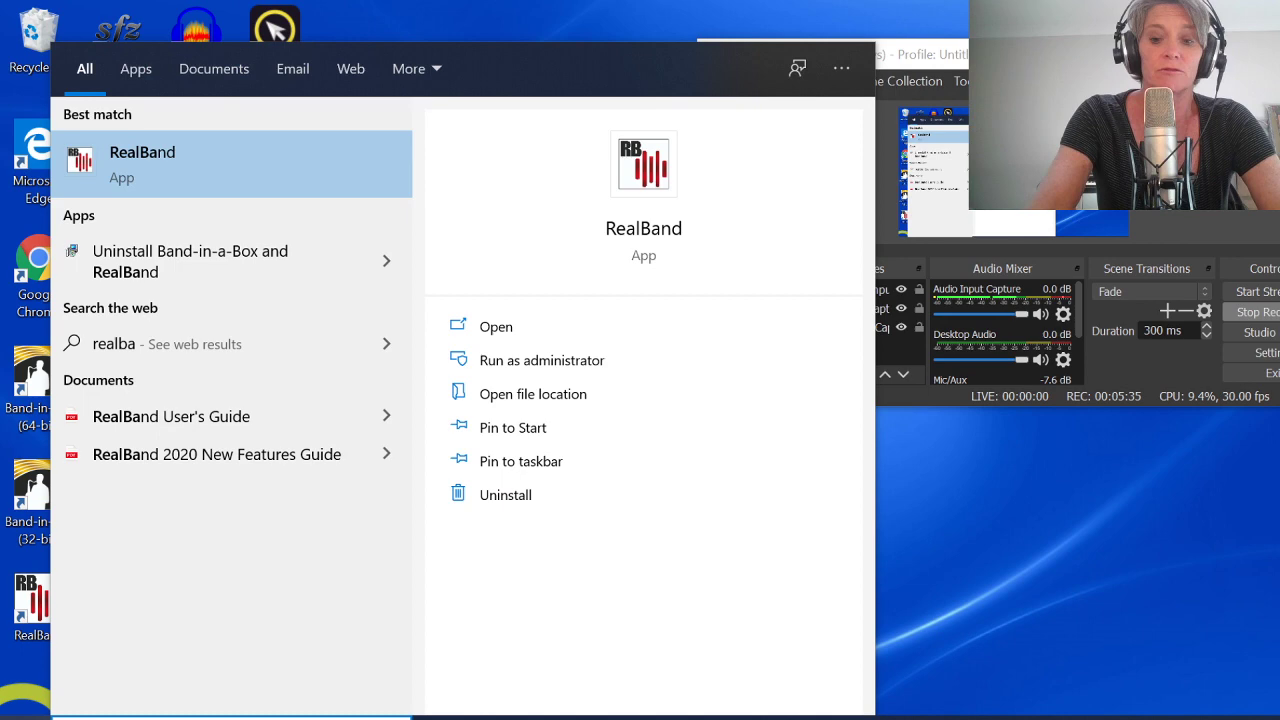
key(Return)
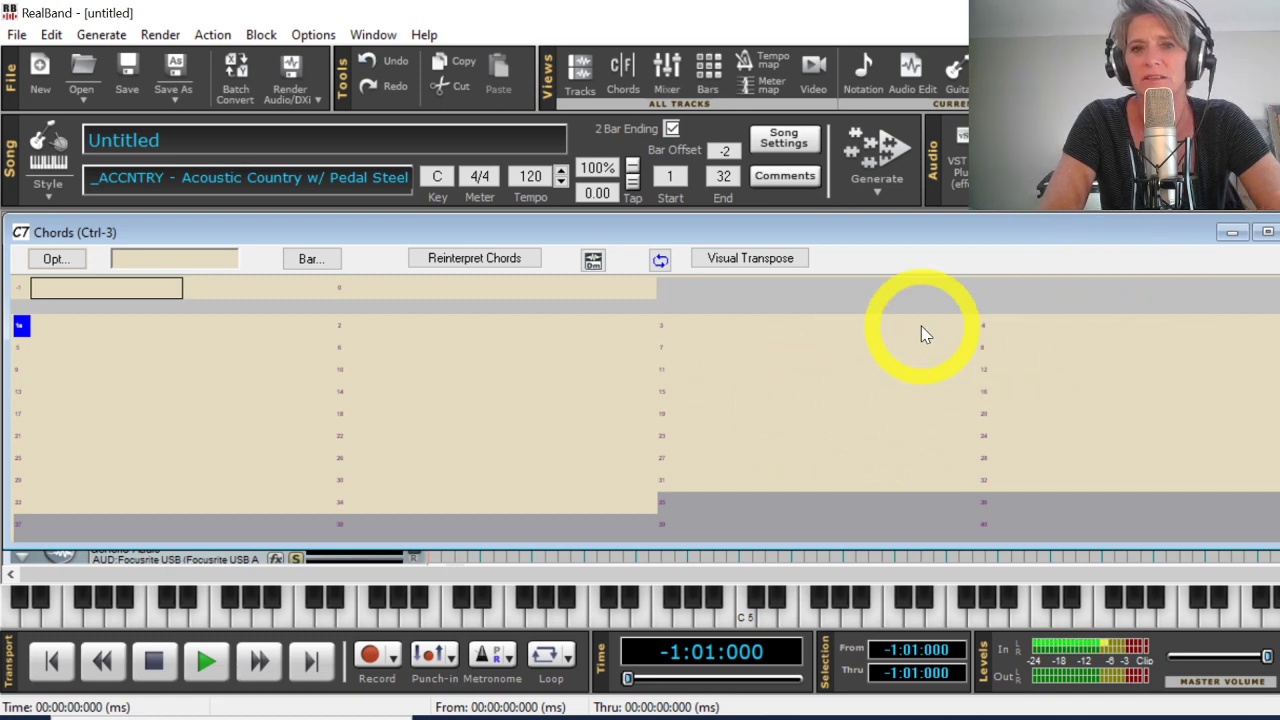
Open Always on my mind.SGU from the recent files and generate its accompaniment.
click(17, 36)
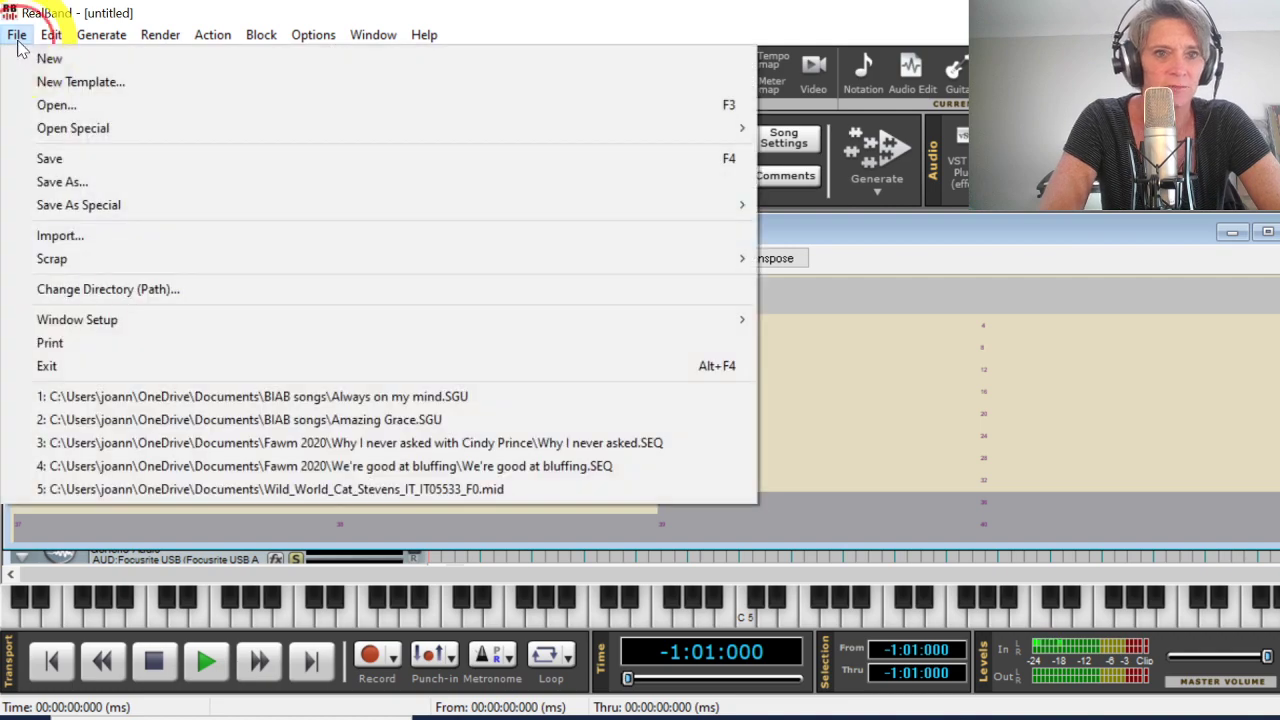
click(322, 395)
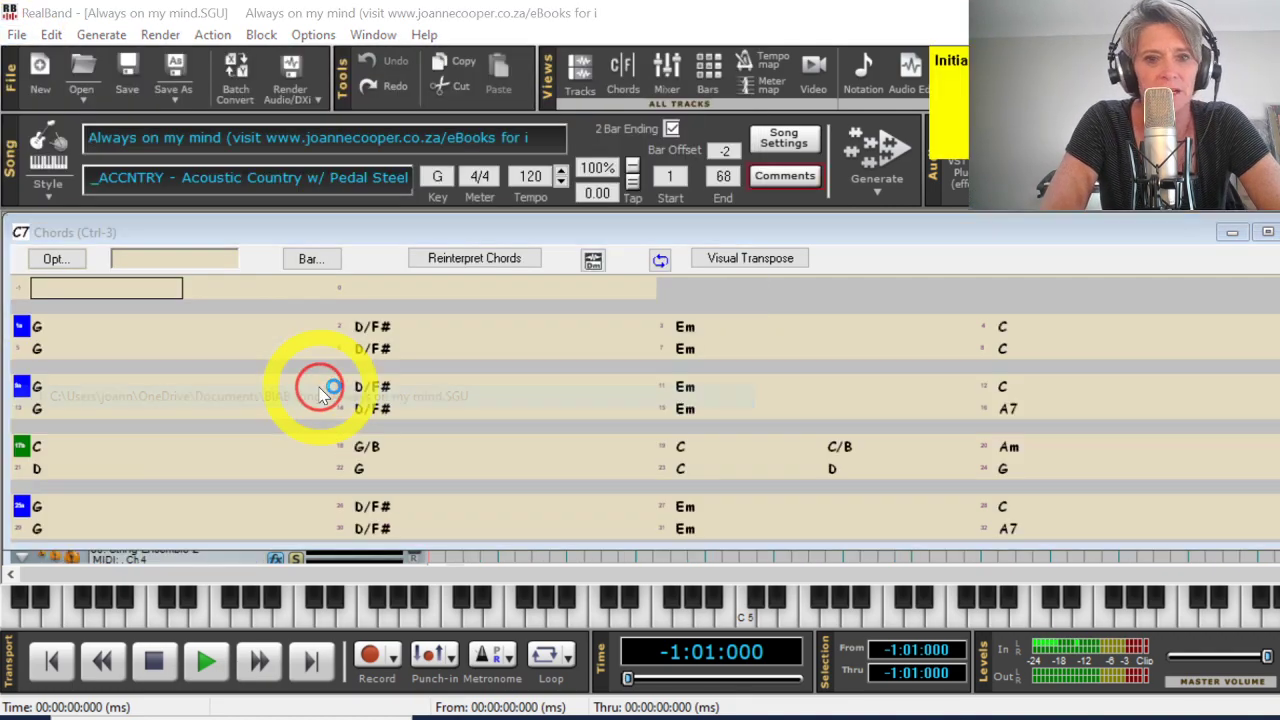
click(587, 67)
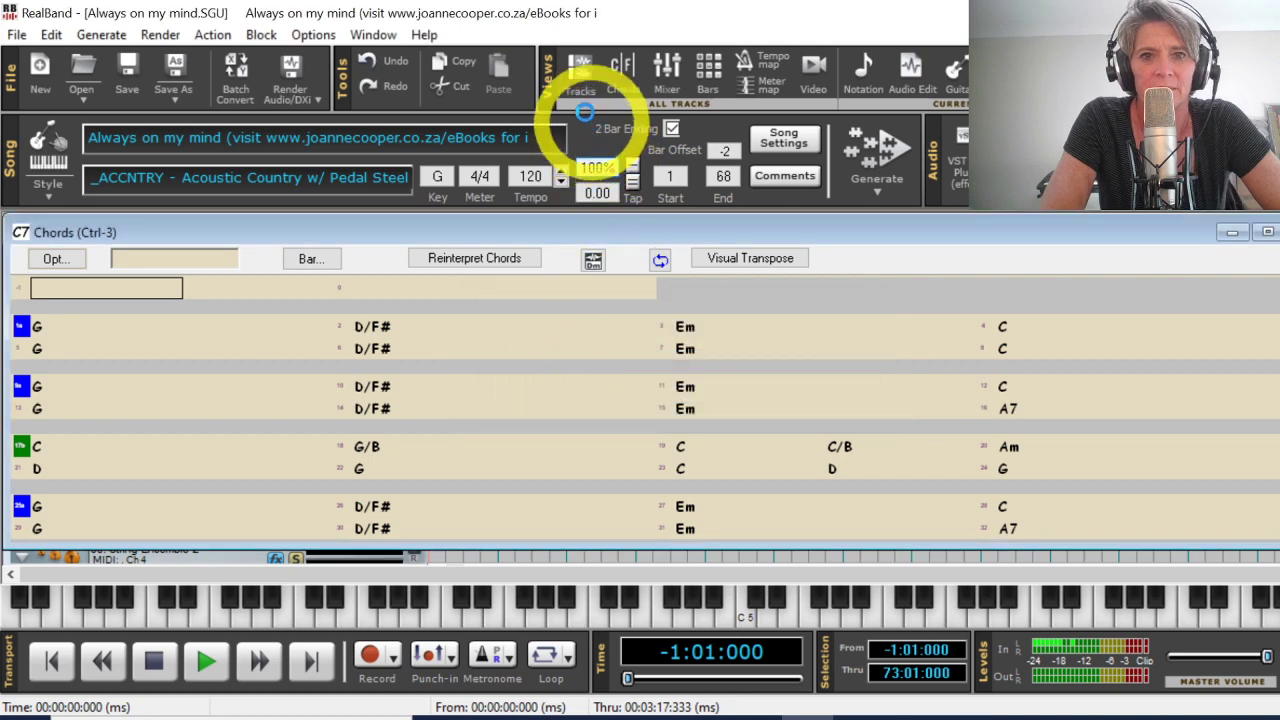
Show the maximized multitrack view scrolled to the song's final bars 67–79.
click(582, 77)
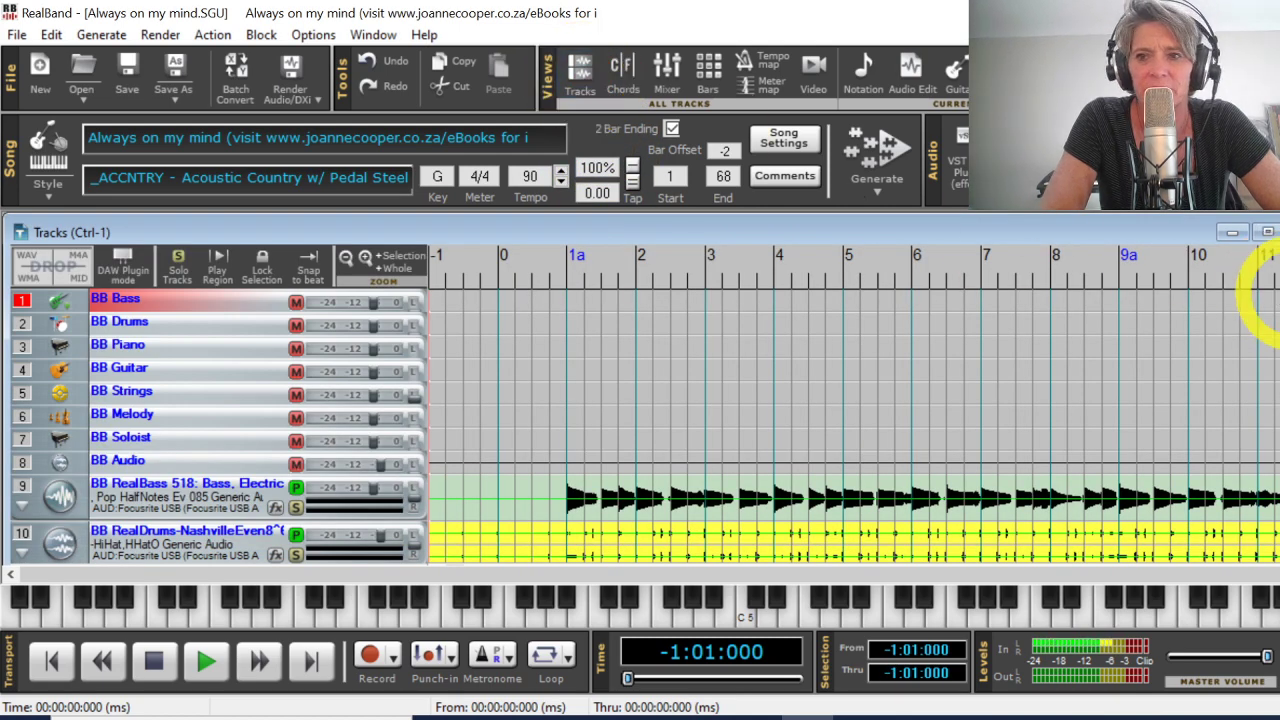
click(1267, 233)
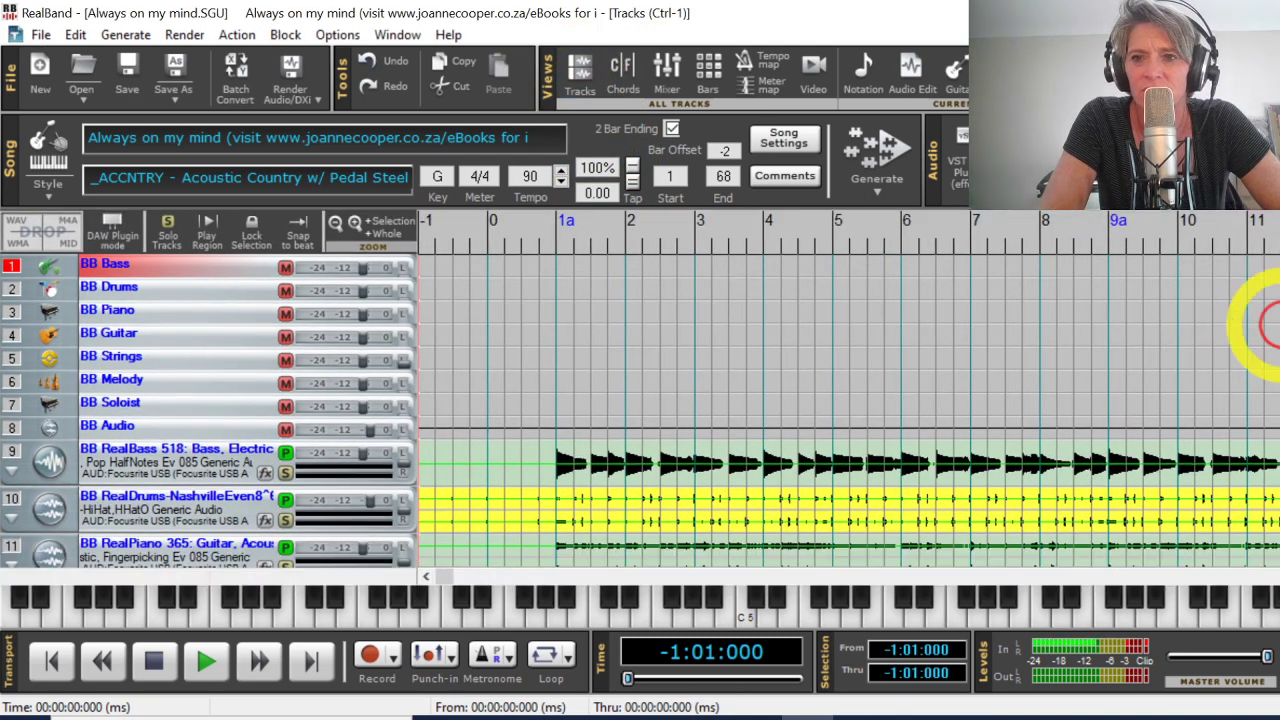
scroll(640, 410, down, 8)
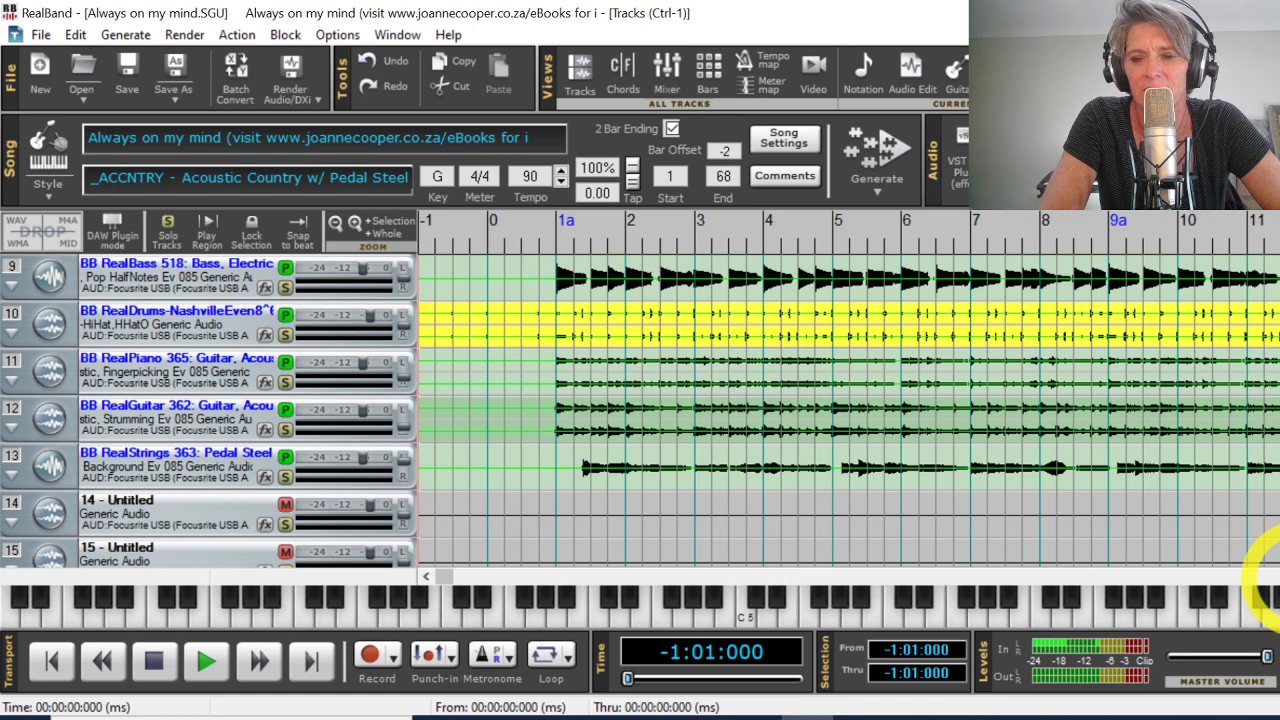
click(1275, 578)
click(1275, 578)
click(1275, 578)
click(1275, 578)
click(1275, 578)
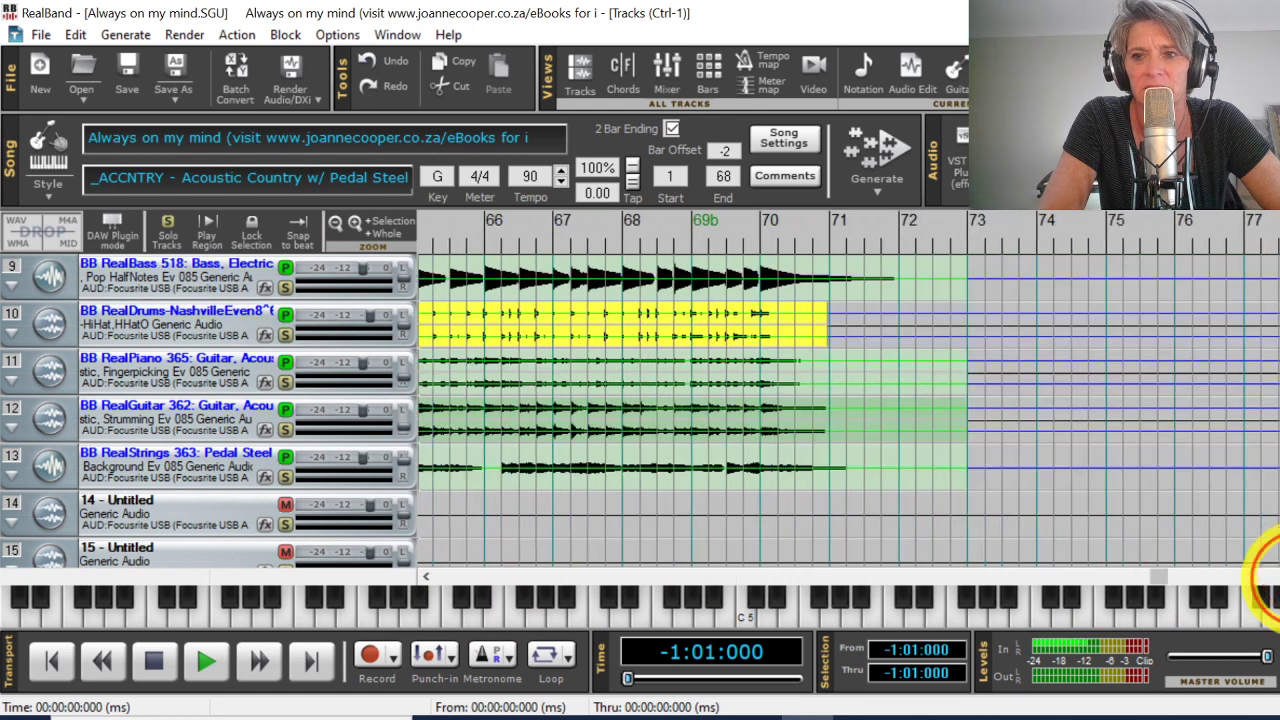
click(1275, 578)
click(430, 578)
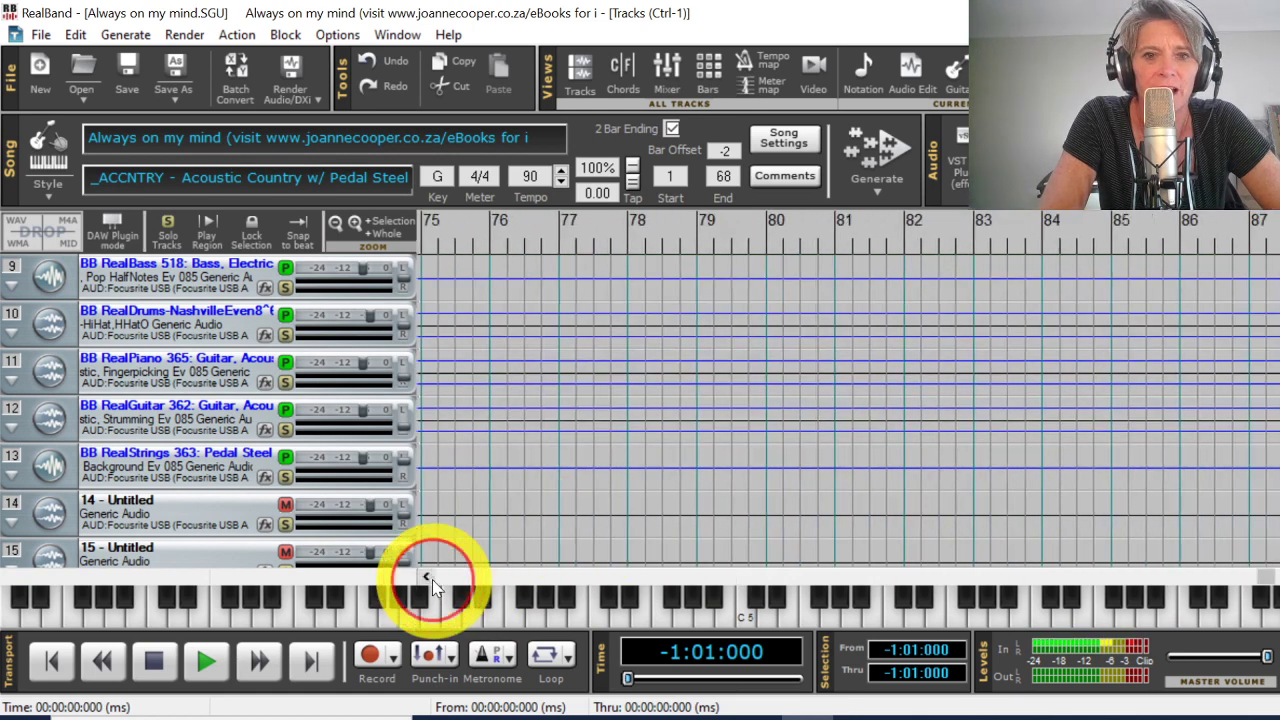
click(430, 578)
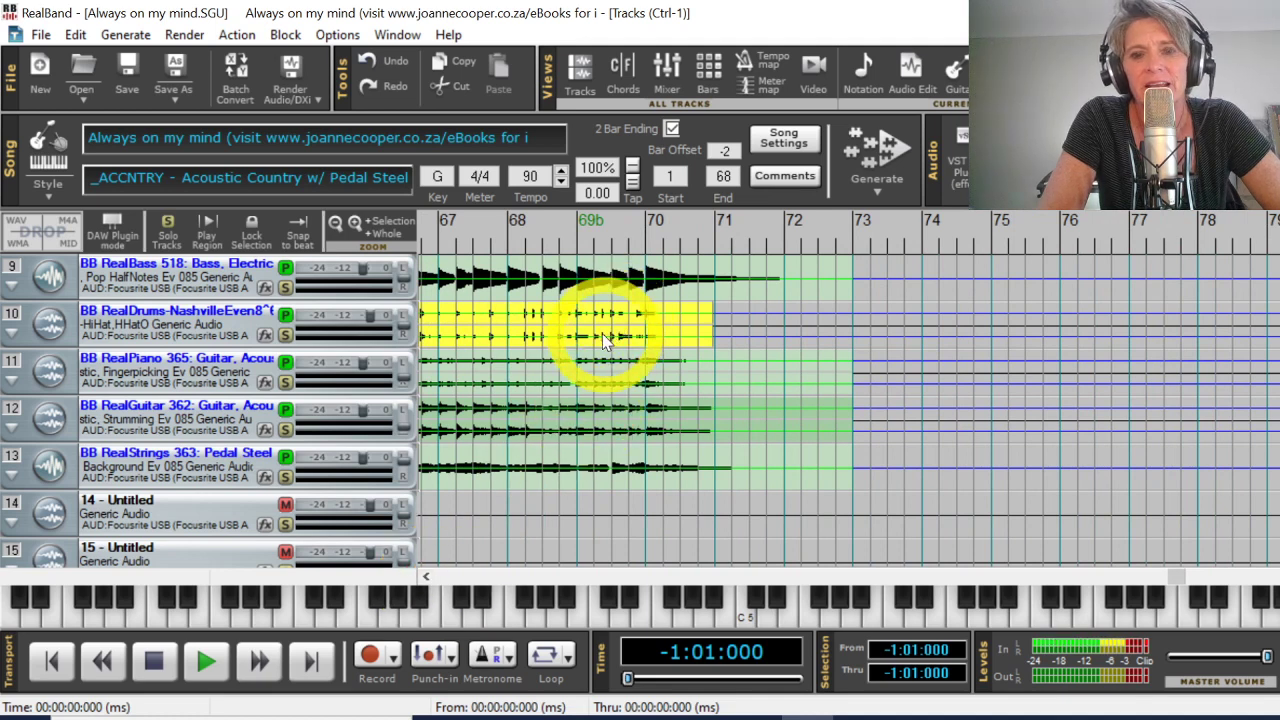
Play the ending from bar 69 on track 10, stopping at bar 71.
click(602, 333)
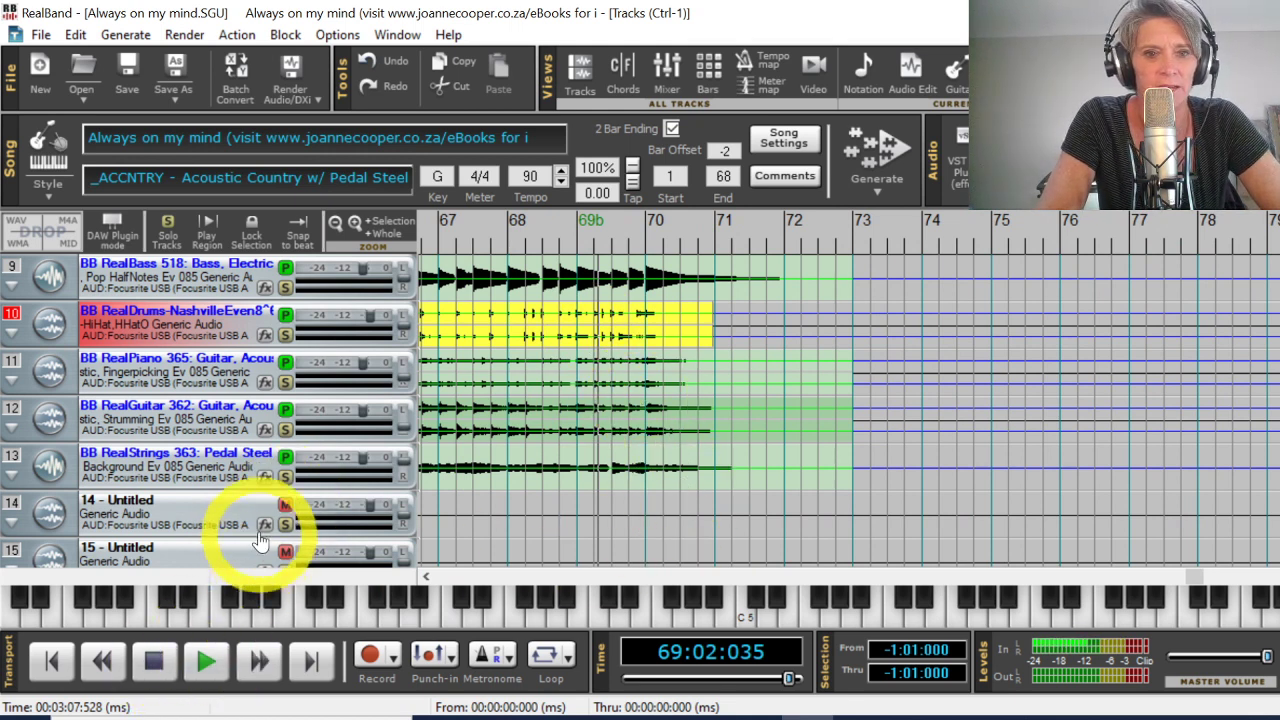
click(217, 657)
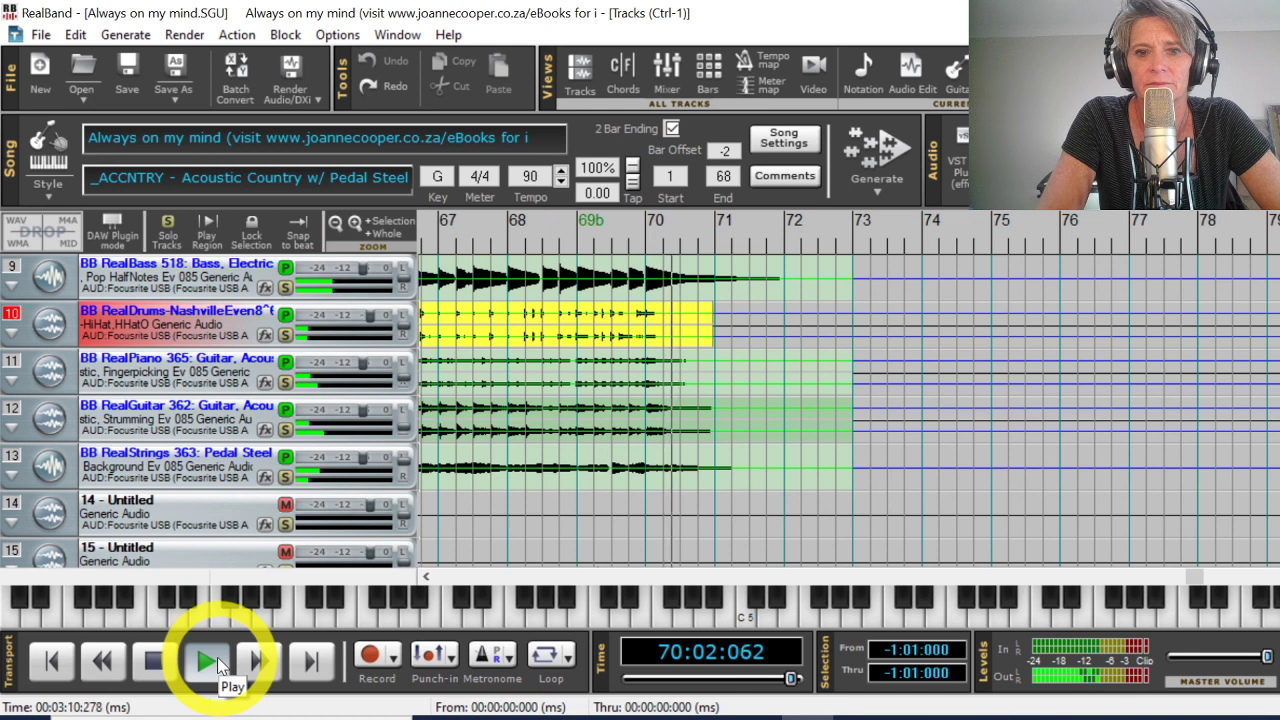
click(156, 664)
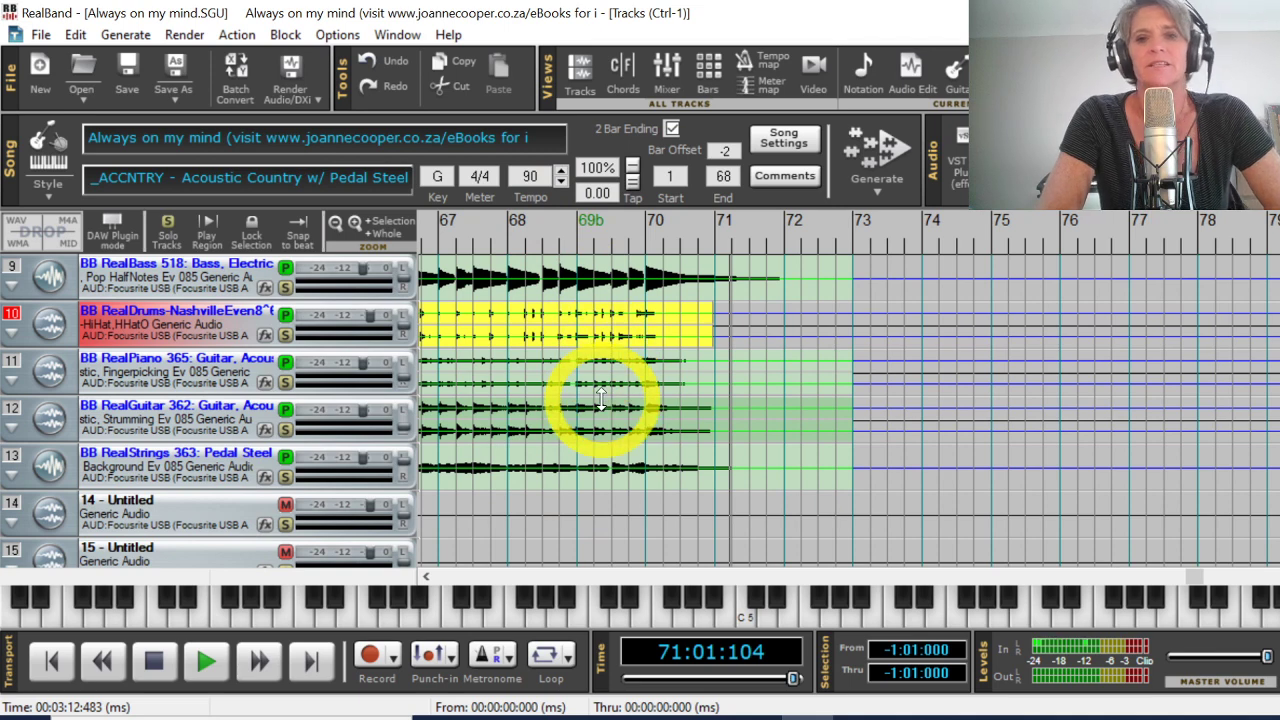
In the chord sheet, make bar 68's G a held chord (G.) and delete bar 69's G.
click(619, 78)
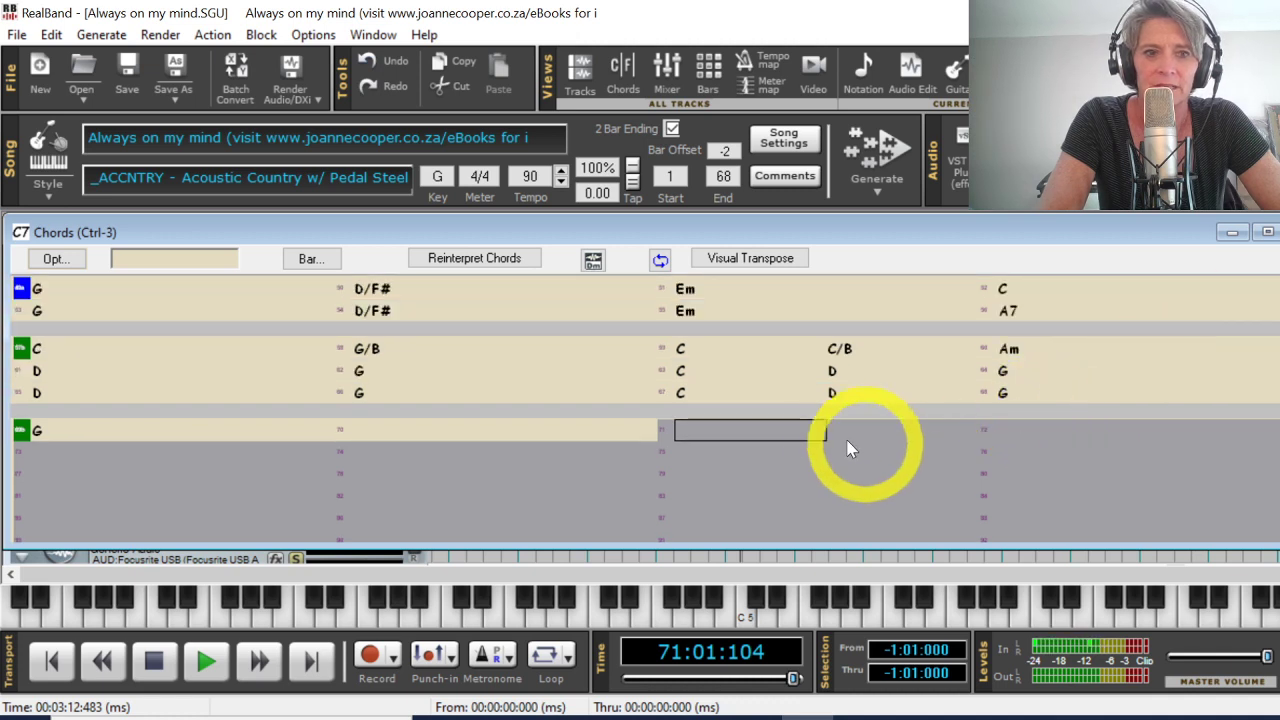
click(1009, 395)
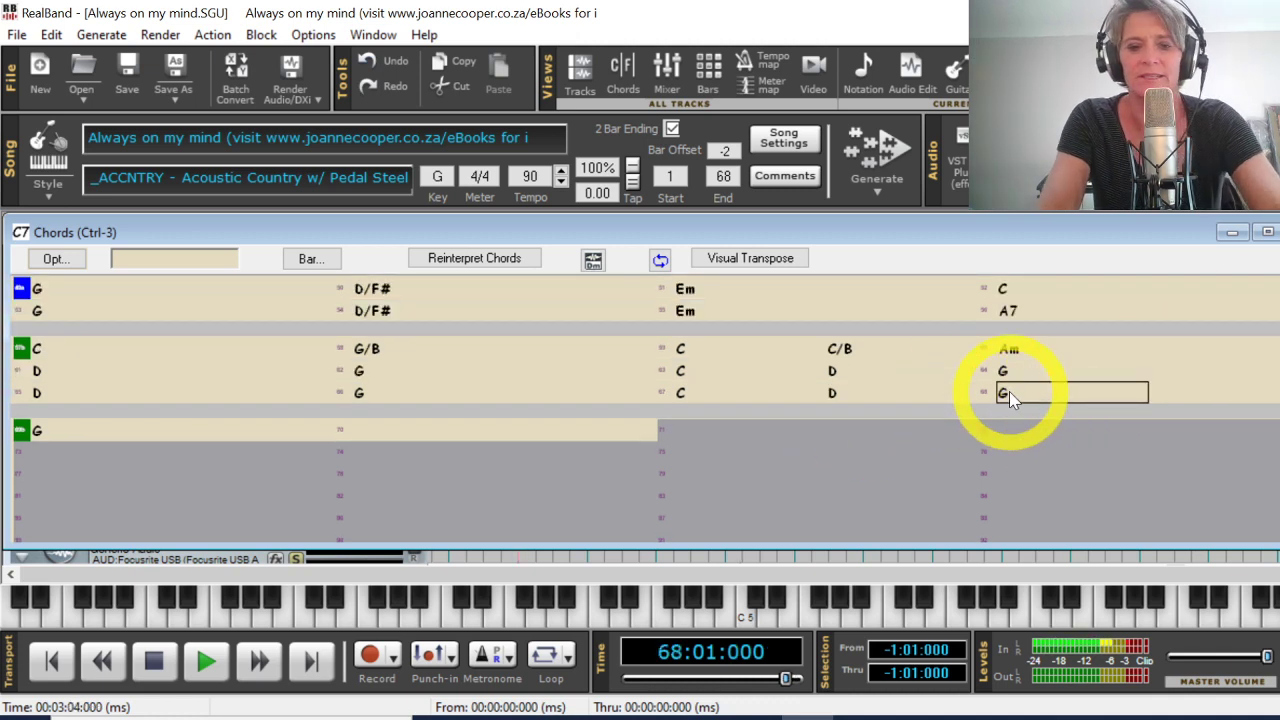
key(ctrl+Home)
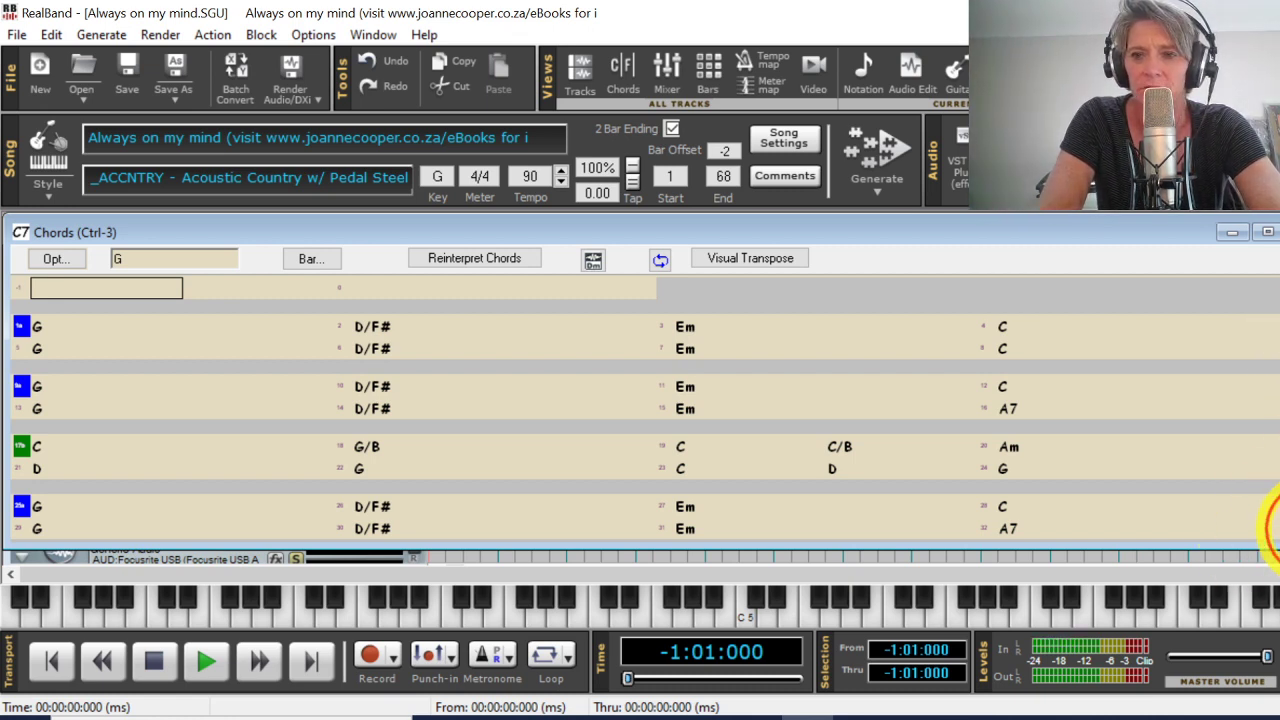
scroll(1270, 525, down, 8)
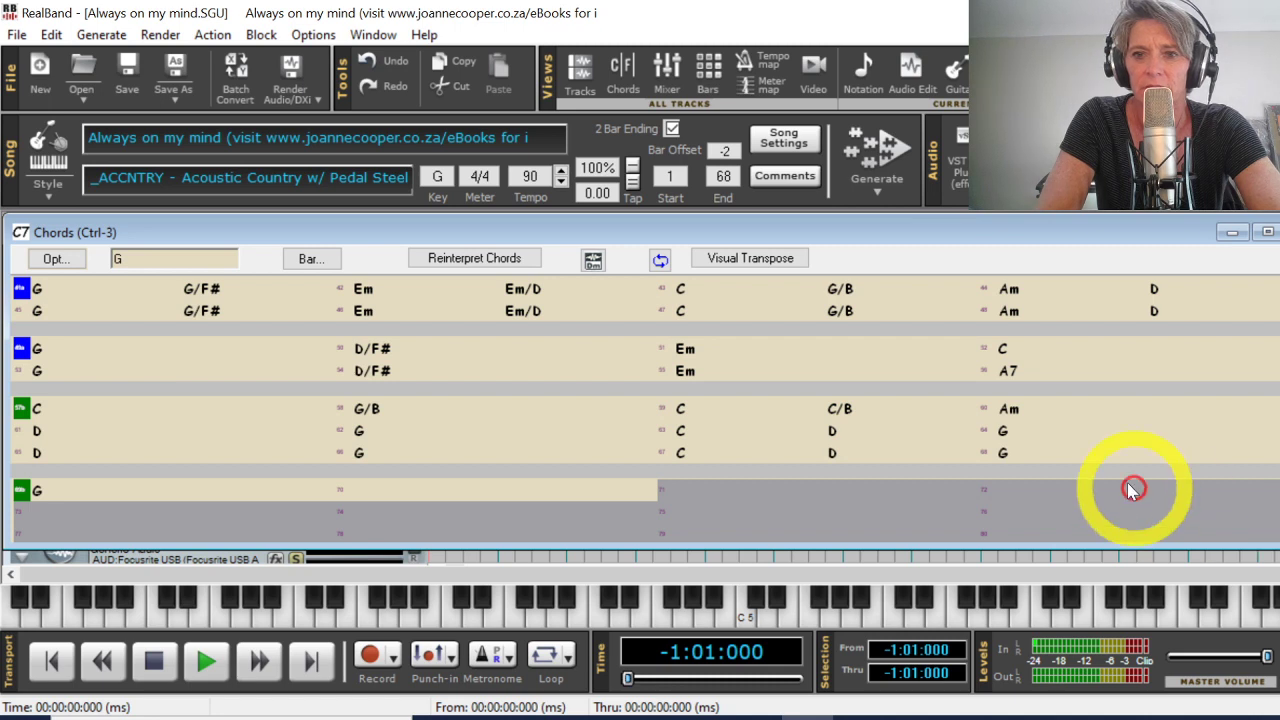
click(1038, 453)
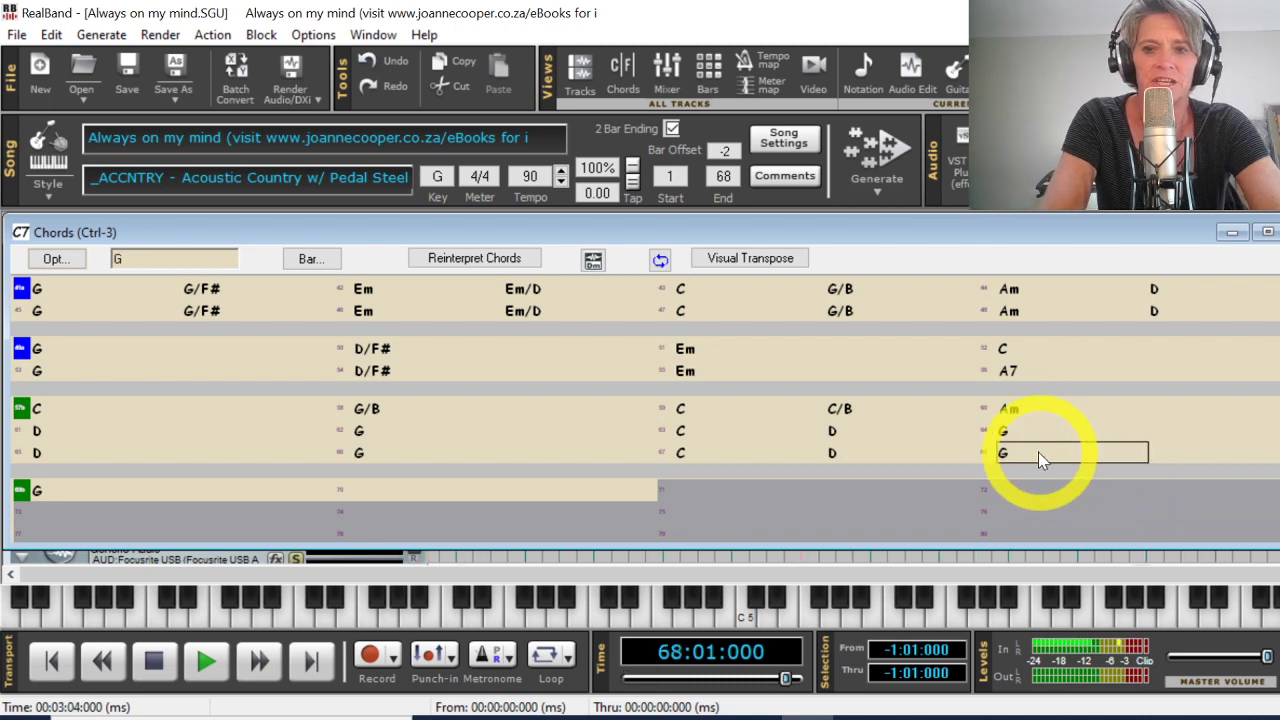
text(...)
key(Return)
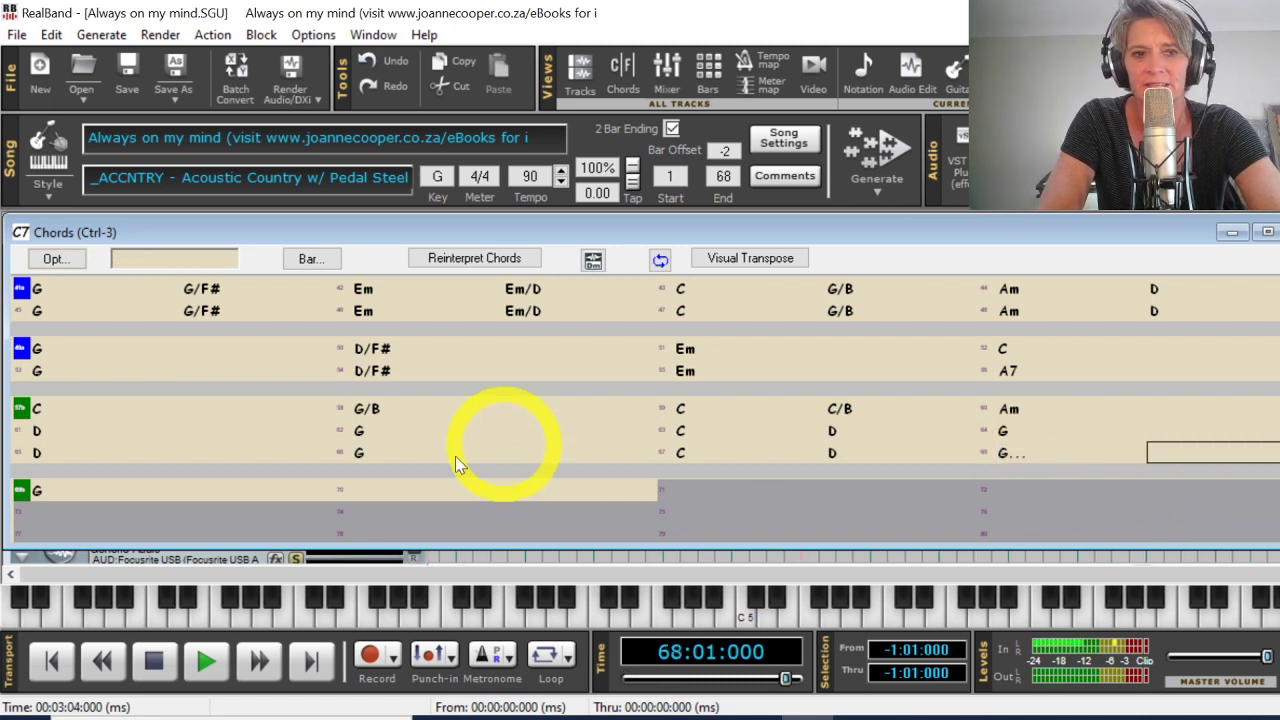
key(Delete)
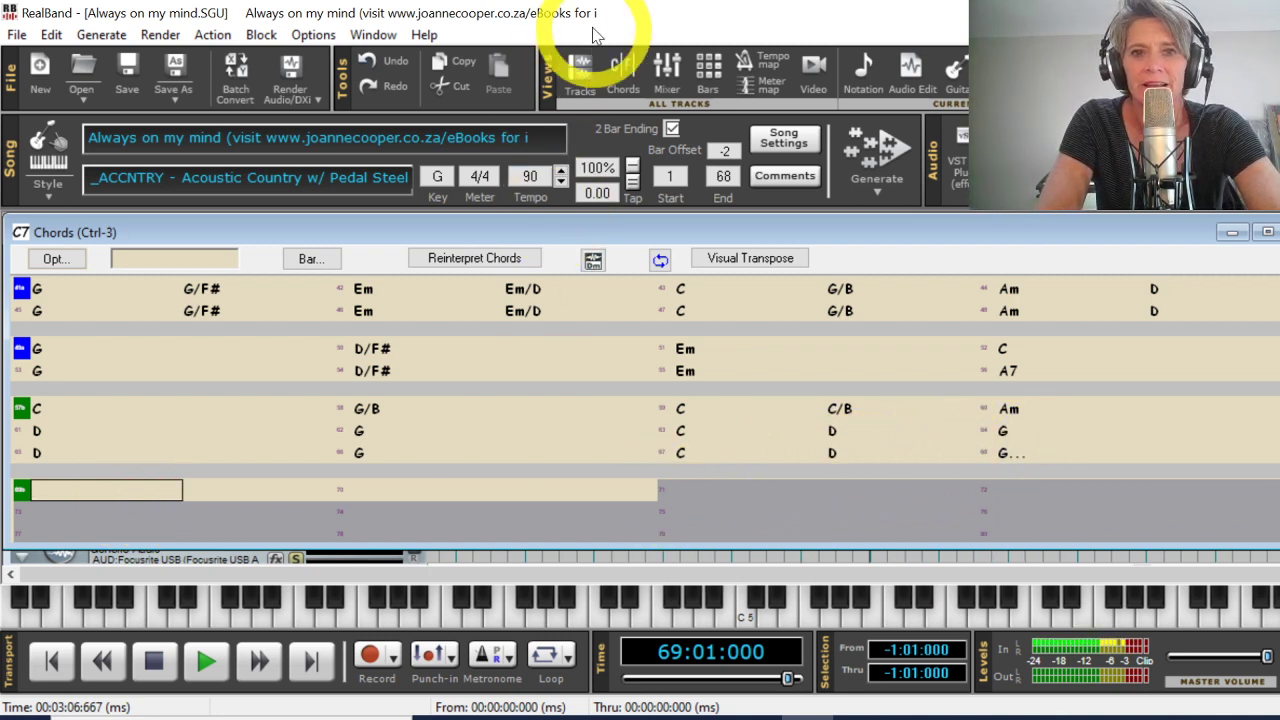
Select the entire Pedal Steel track and regenerate it as RealStrings over the selected region.
click(580, 72)
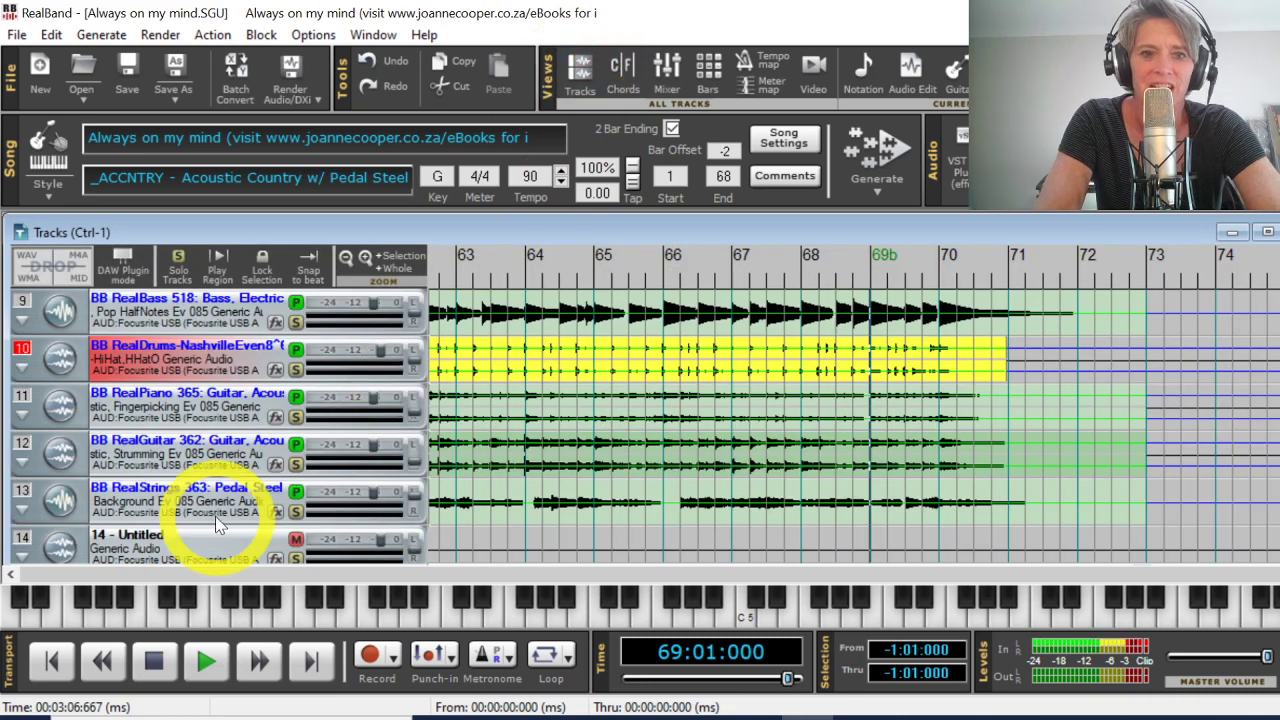
click(218, 510)
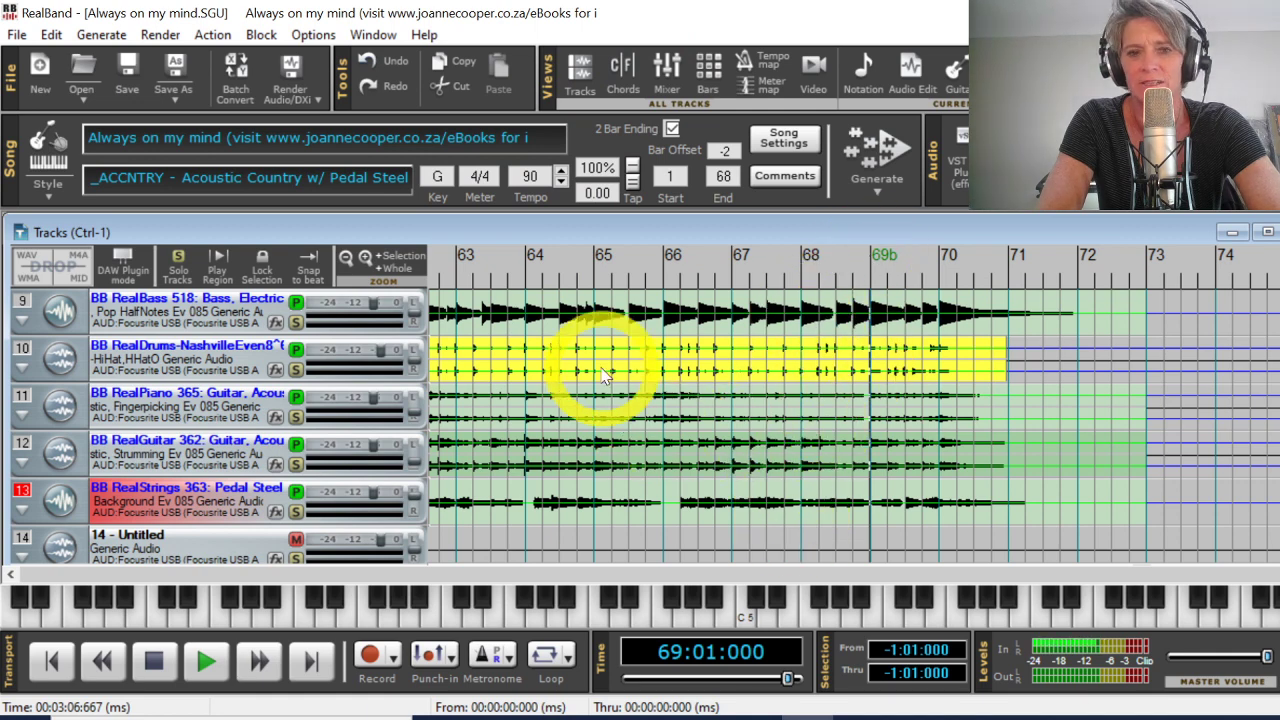
right_click(220, 518)
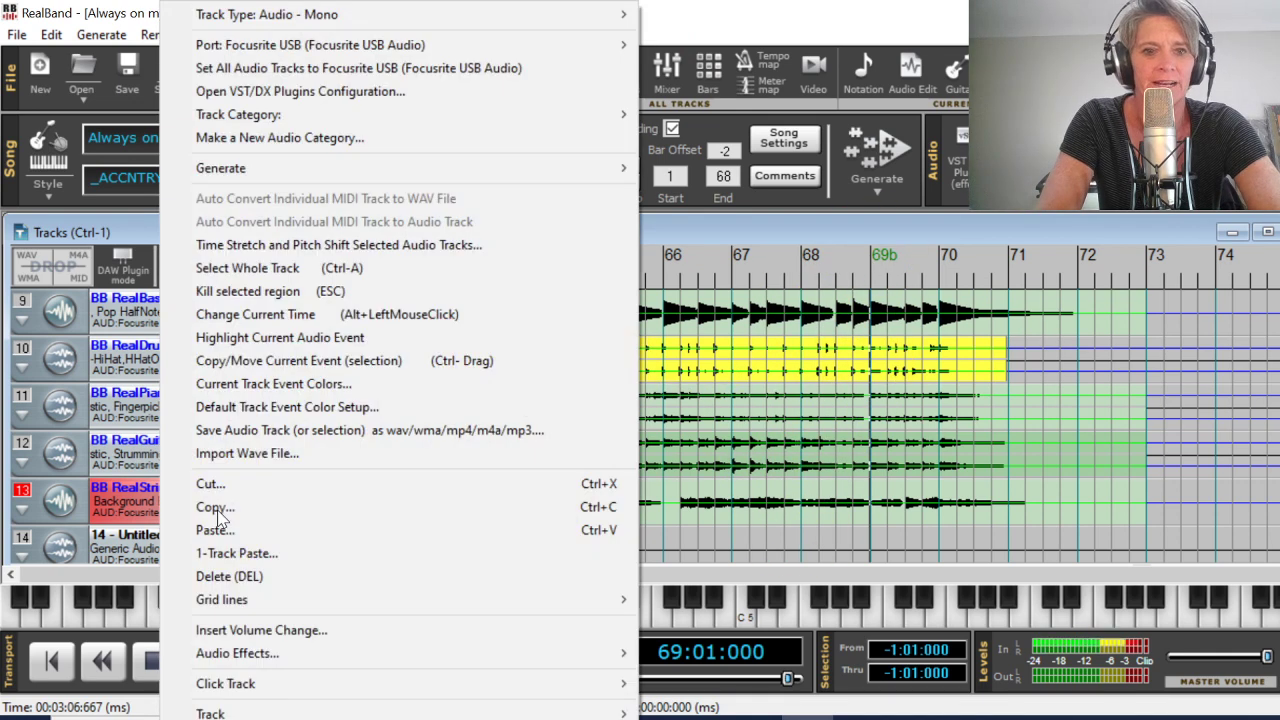
click(308, 276)
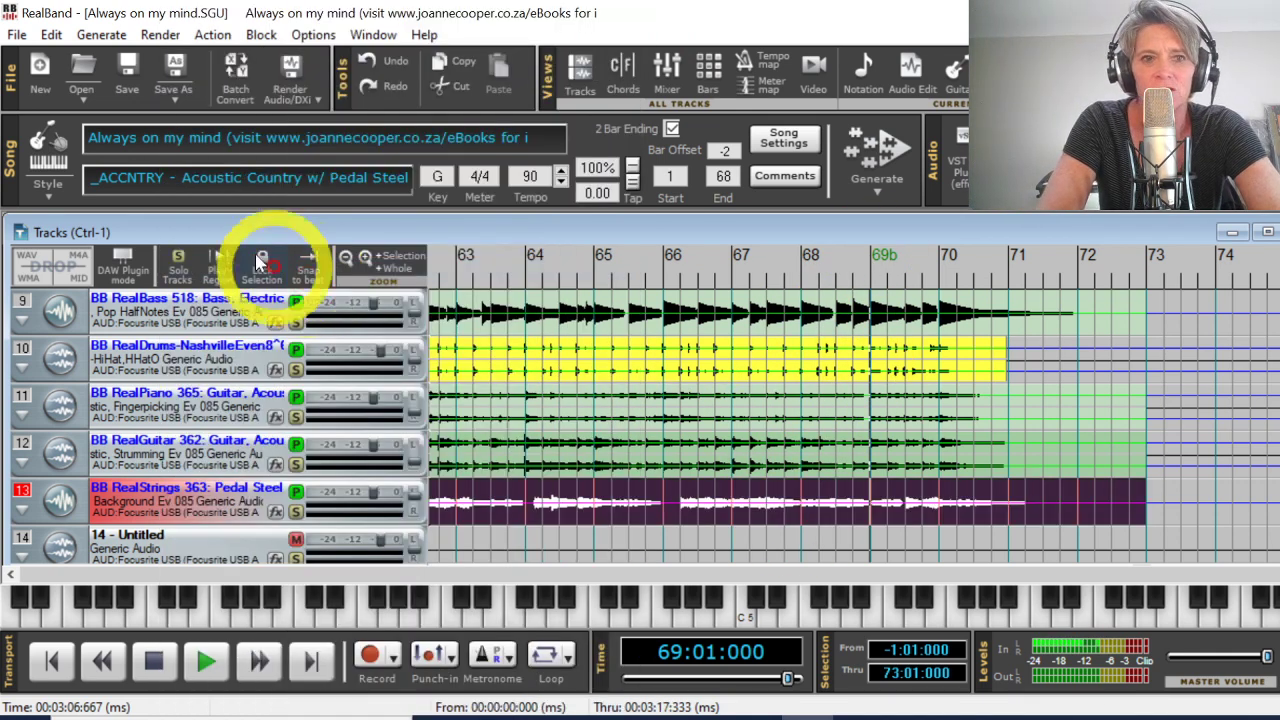
click(104, 35)
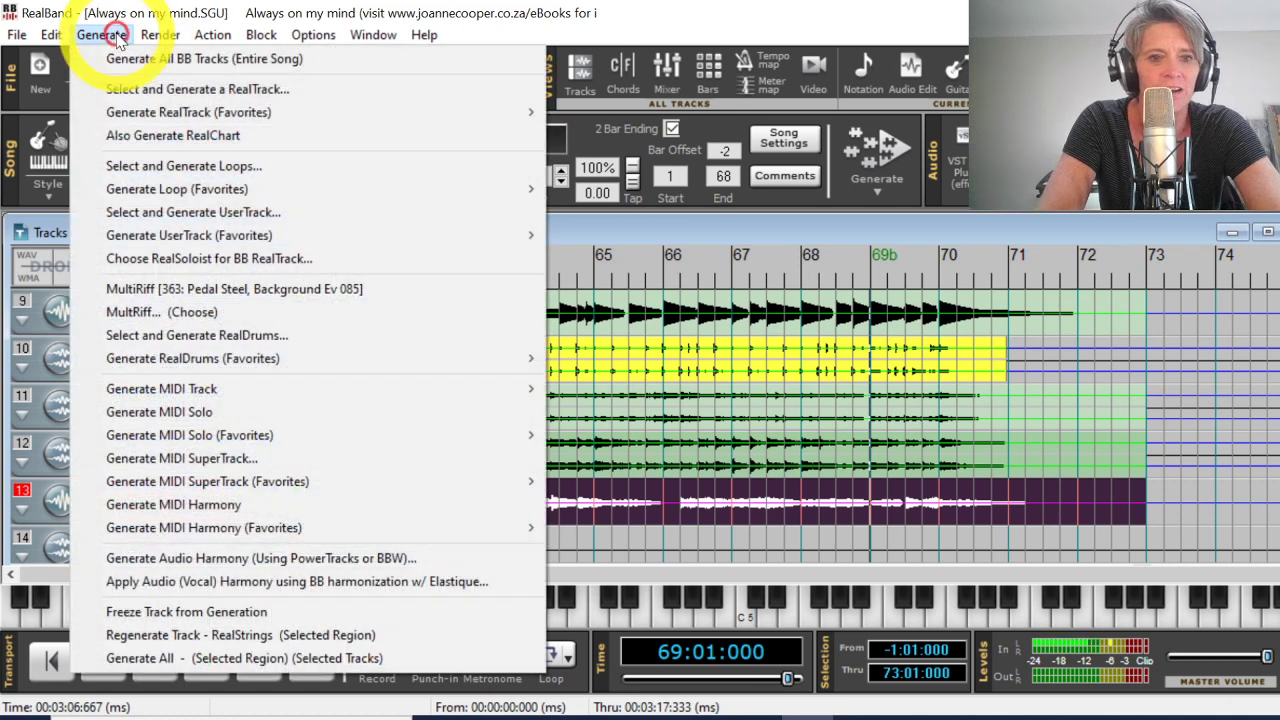
click(196, 636)
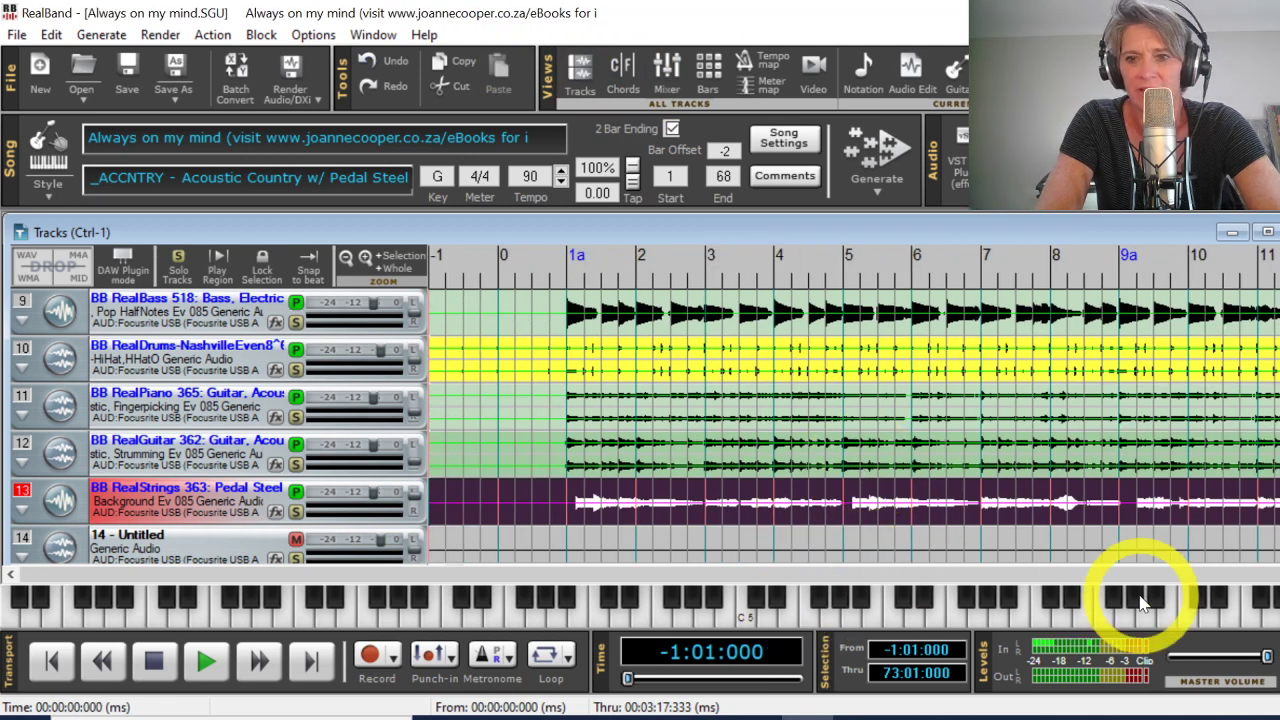
Maximize the Tracks window, scroll to bars 62–74, and play then stop the pedal steel ending.
click(1267, 233)
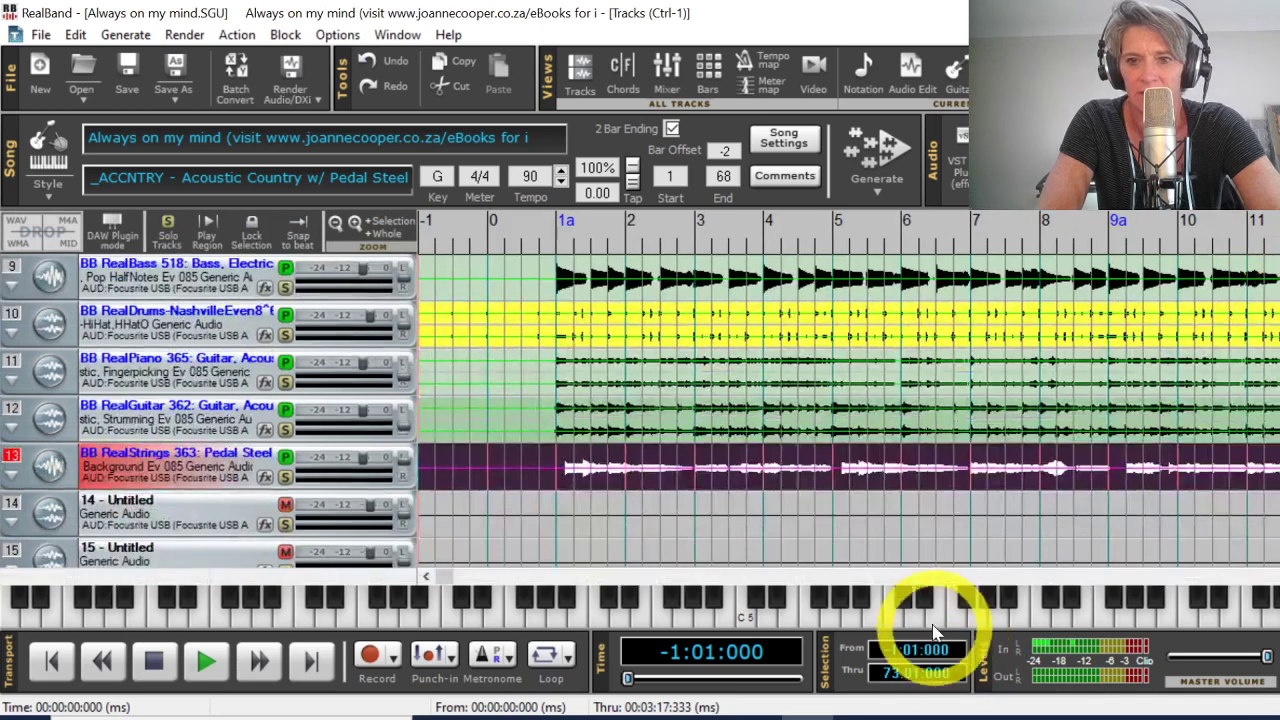
drag(441, 585, 1120, 608)
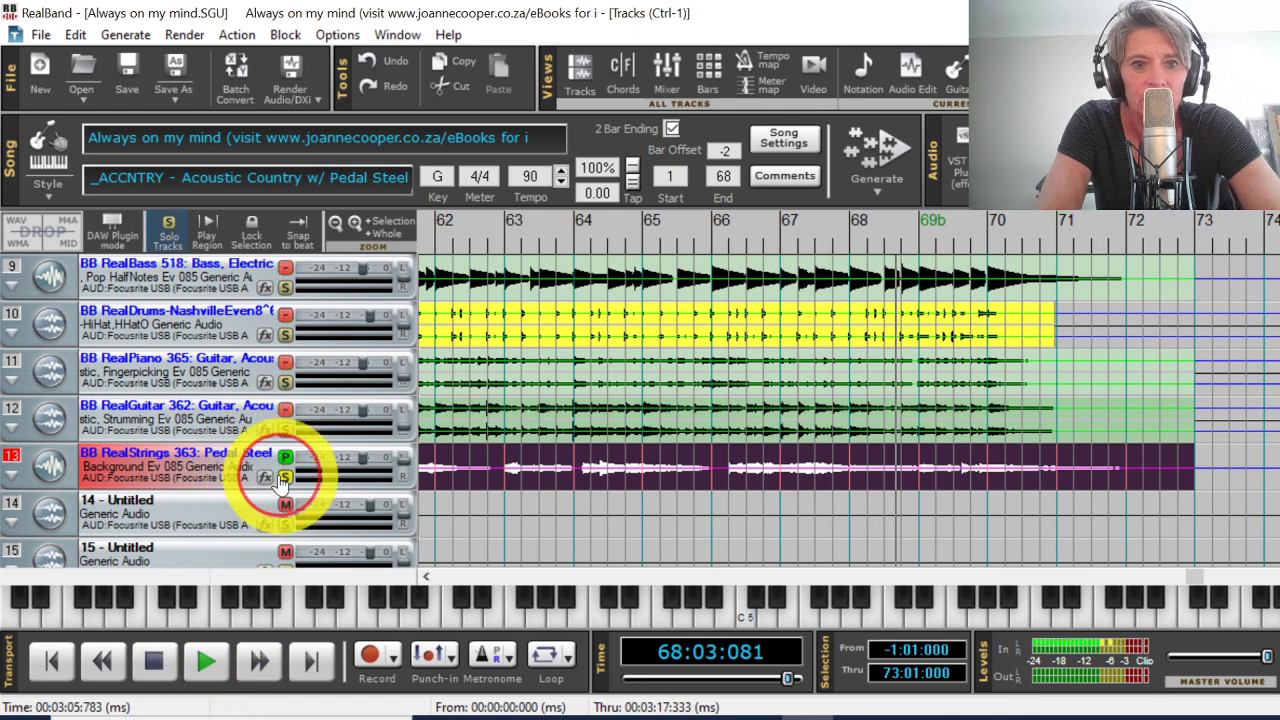
click(201, 665)
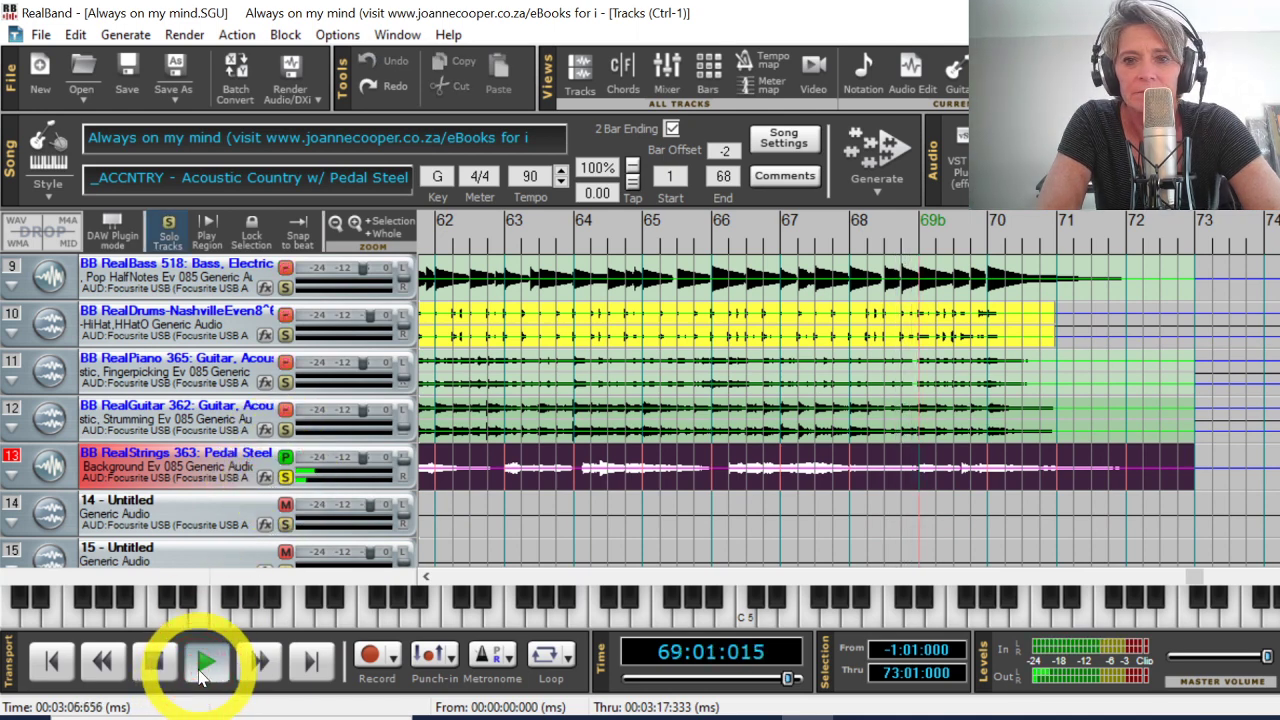
click(155, 660)
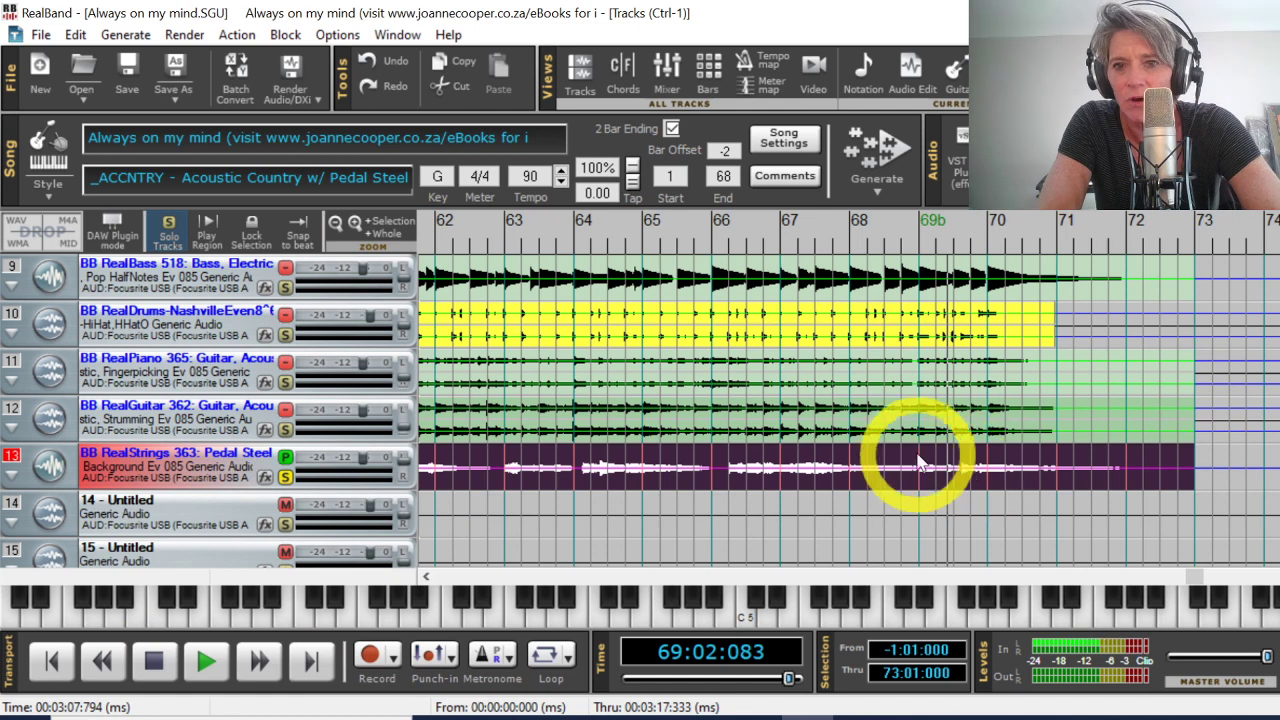
Delete pedal steel audio after bar 69, apply a Gain Change fade-out to bars 68–69, and replay.
drag(922, 474, 1210, 476)
key(Delete)
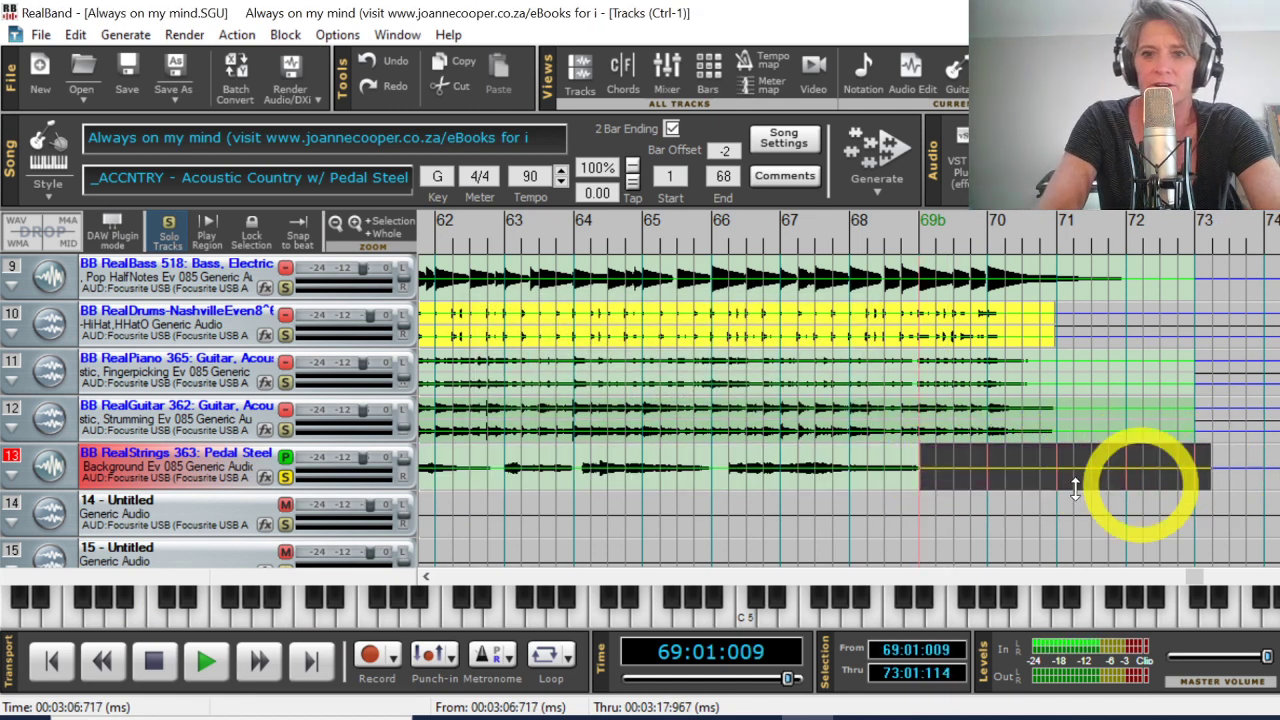
click(856, 458)
drag(884, 446, 922, 462)
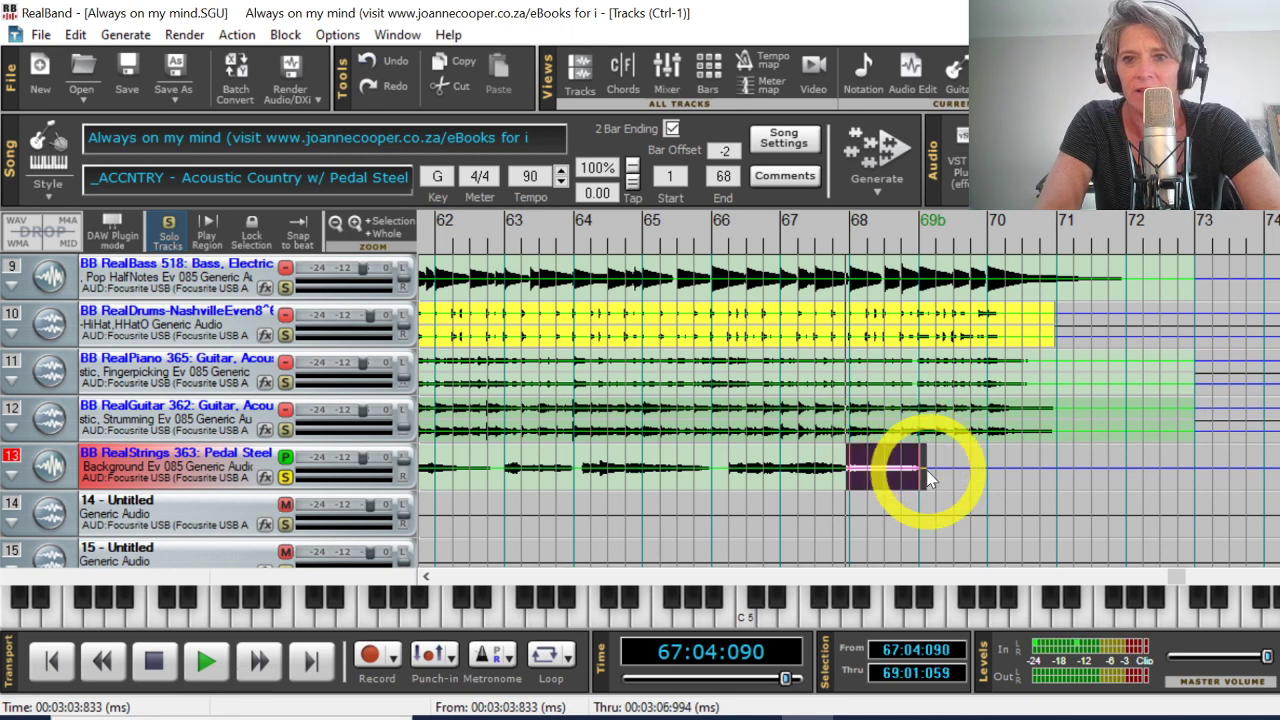
right_click(872, 468)
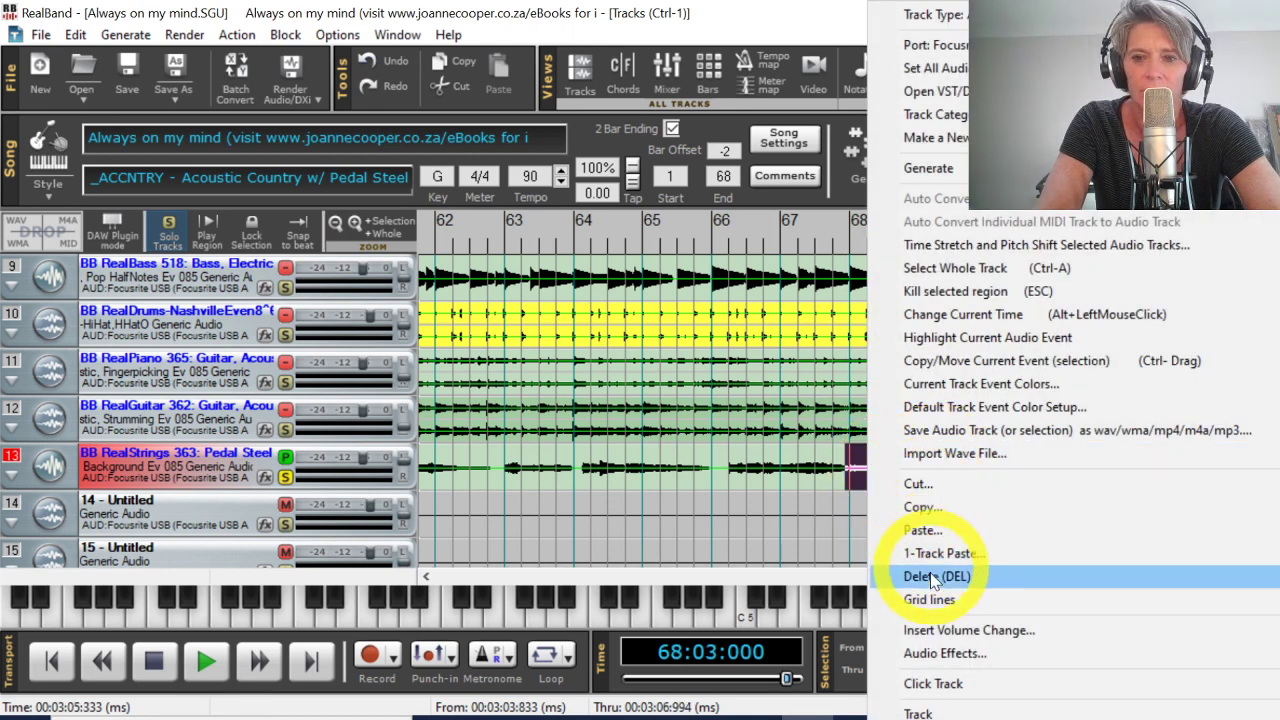
mouse_move(914, 652)
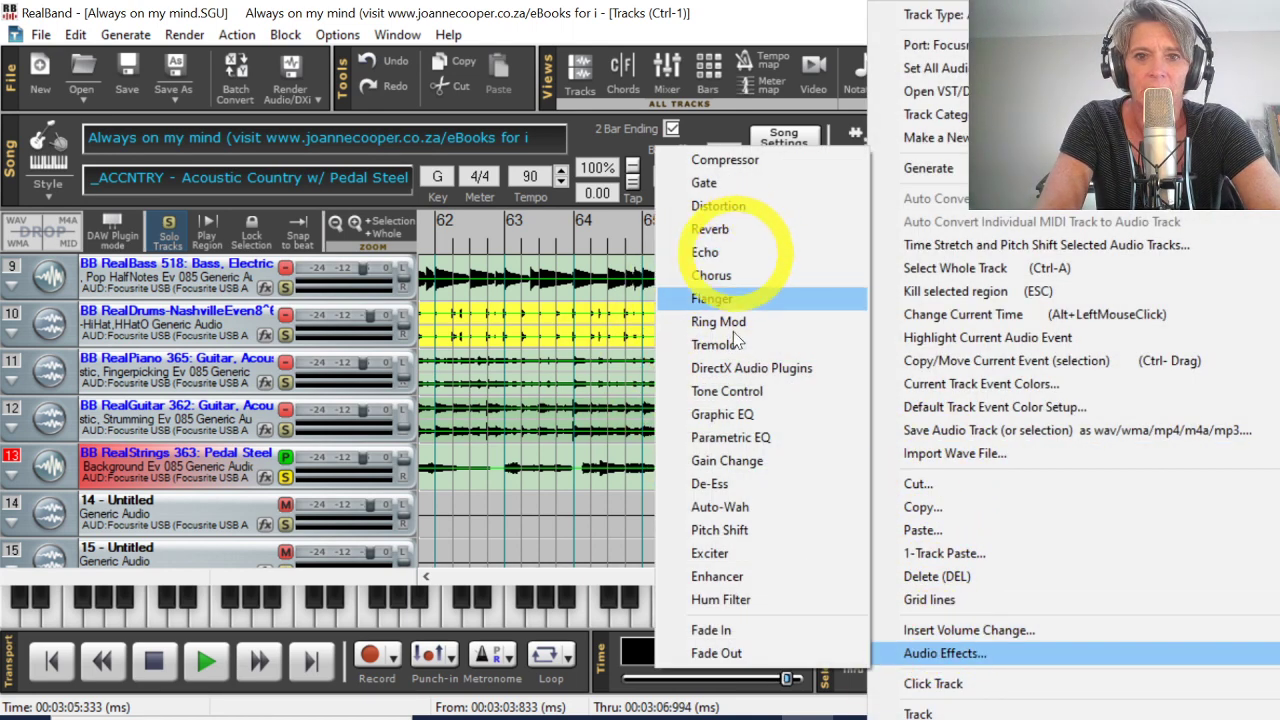
click(781, 466)
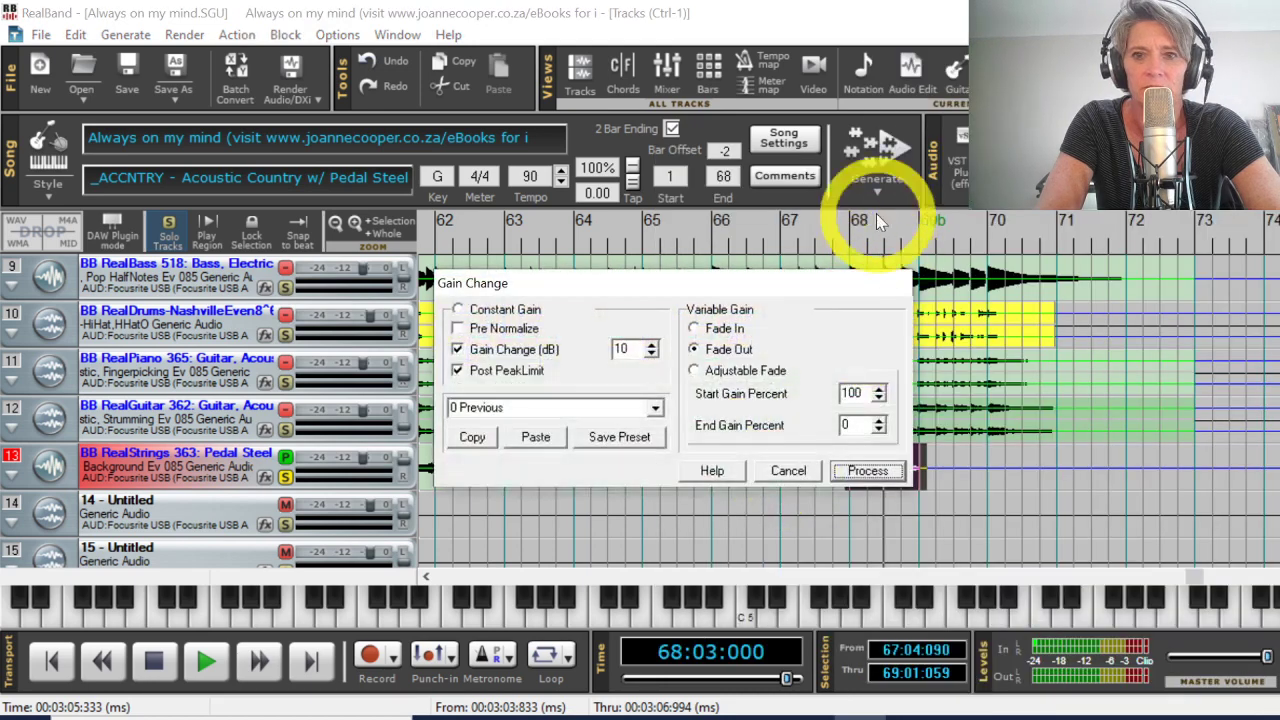
click(855, 478)
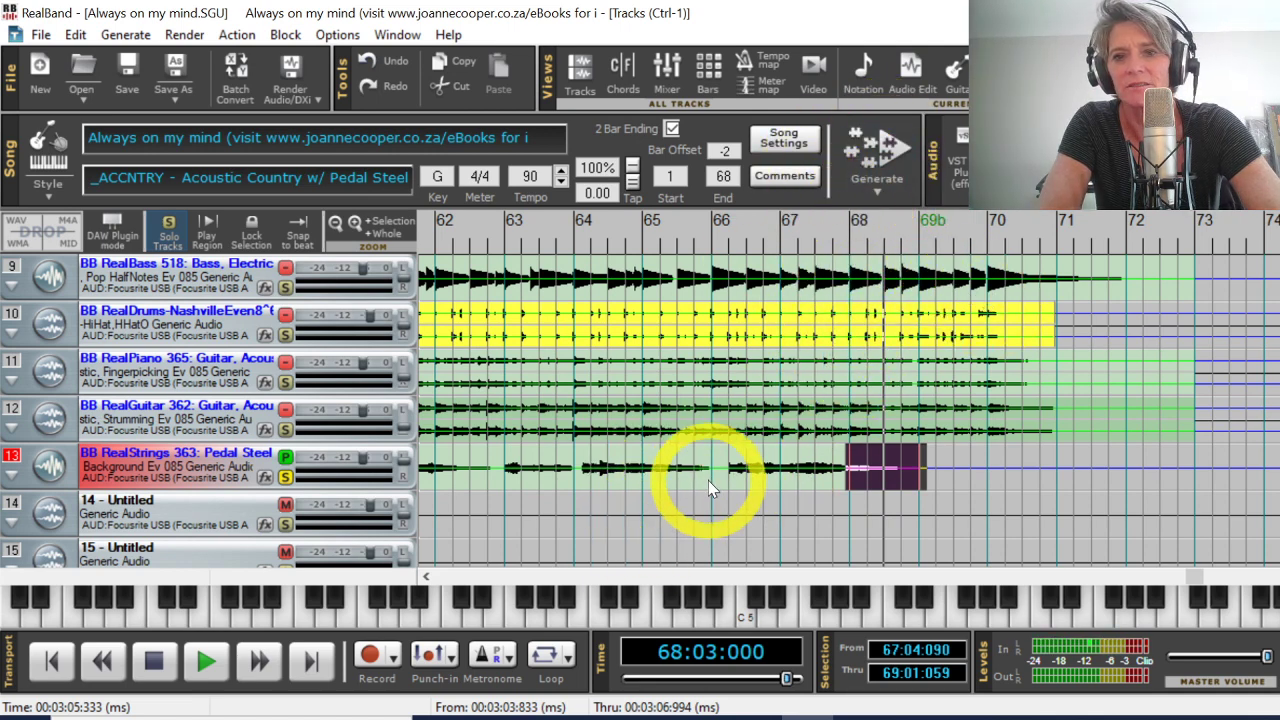
click(203, 678)
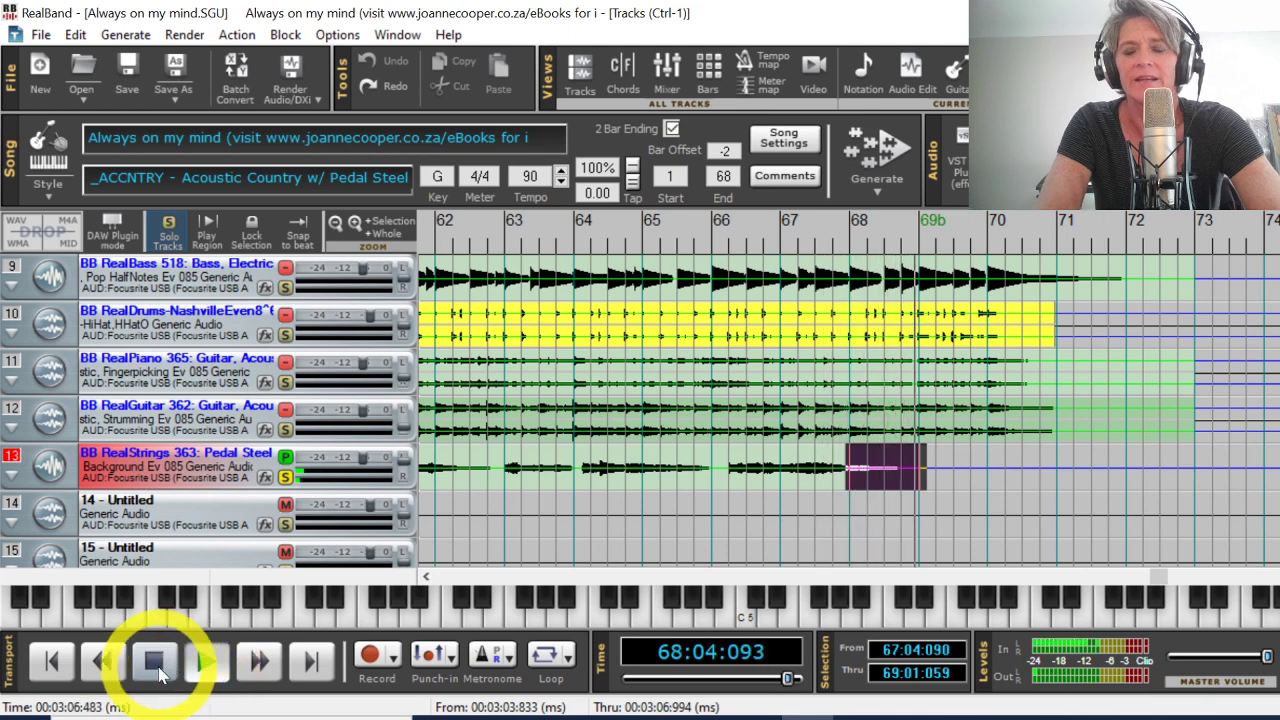
Stop playback at the song's end and bring the OBS window to the front.
click(155, 662)
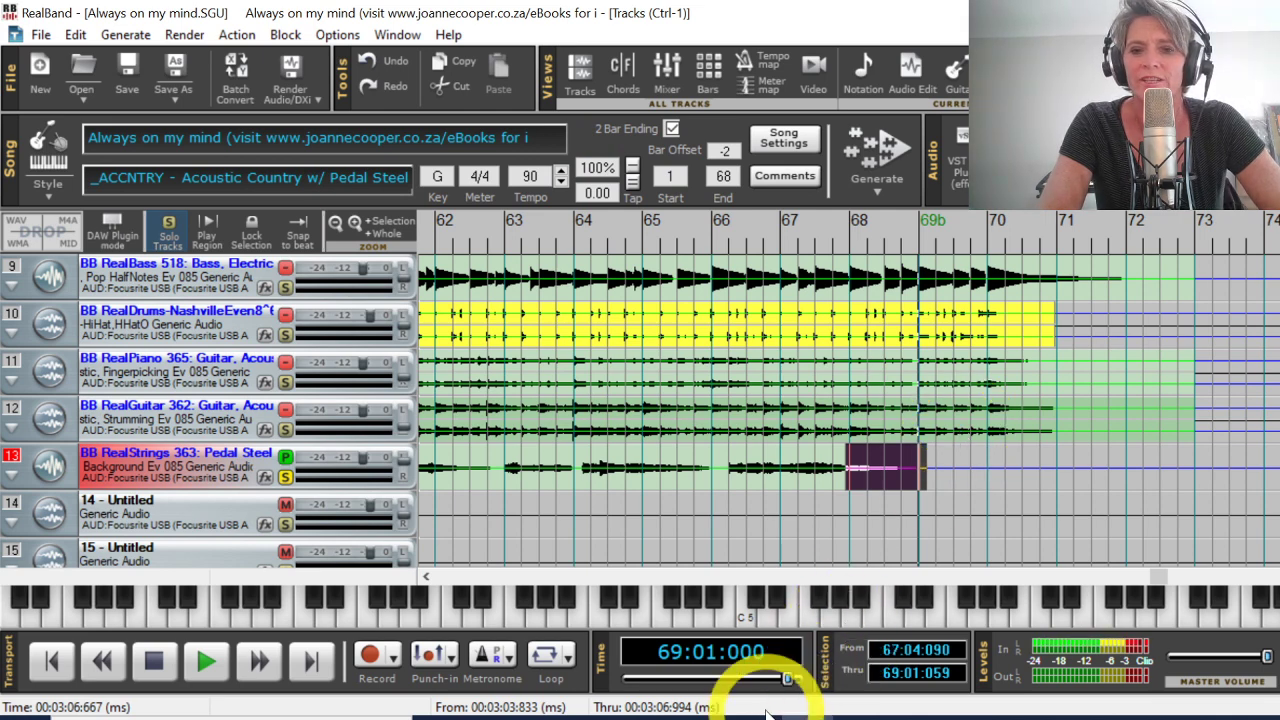
mouse_move(765, 714)
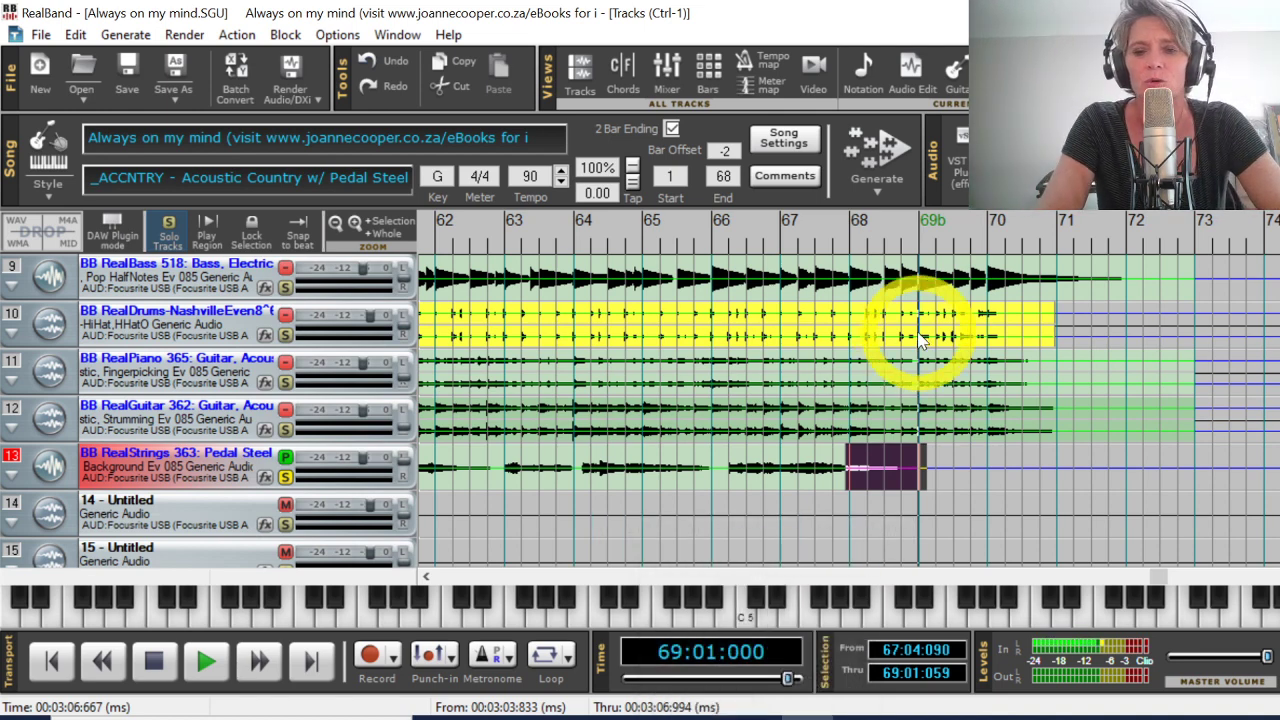
click(762, 712)
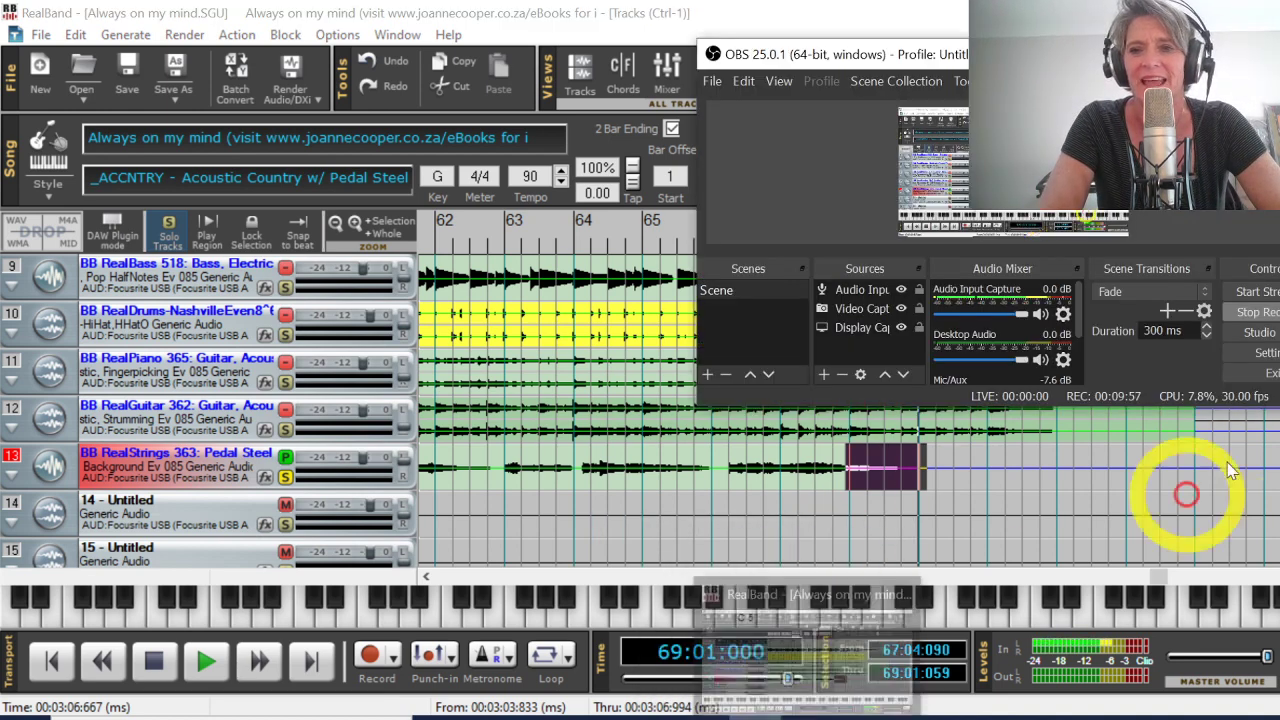